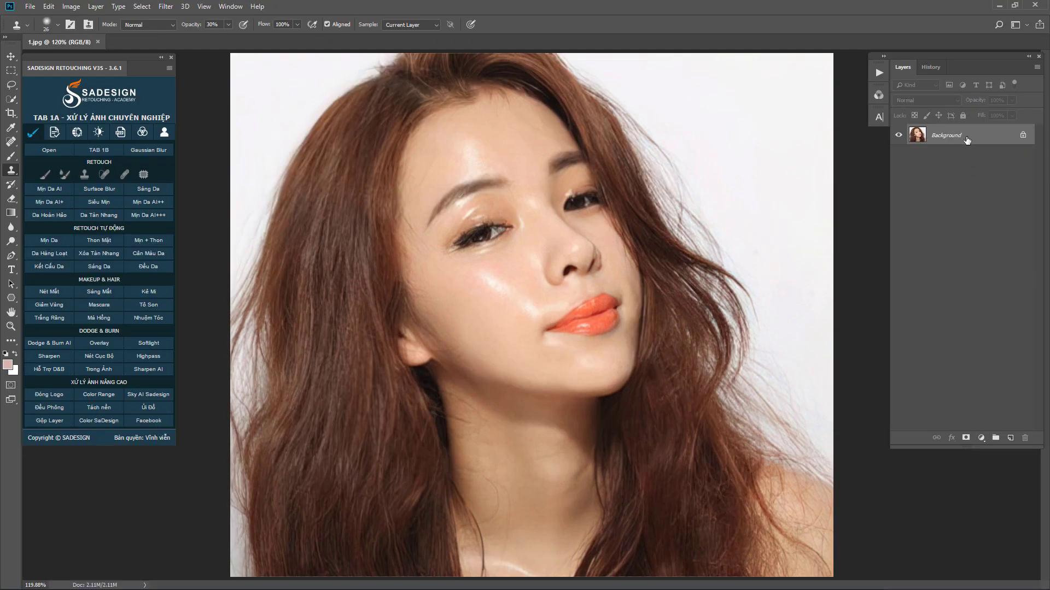
Step: Duplicate the portrait's Background layer to create a Background copy layer above it
drag(961, 140, 1010, 437)
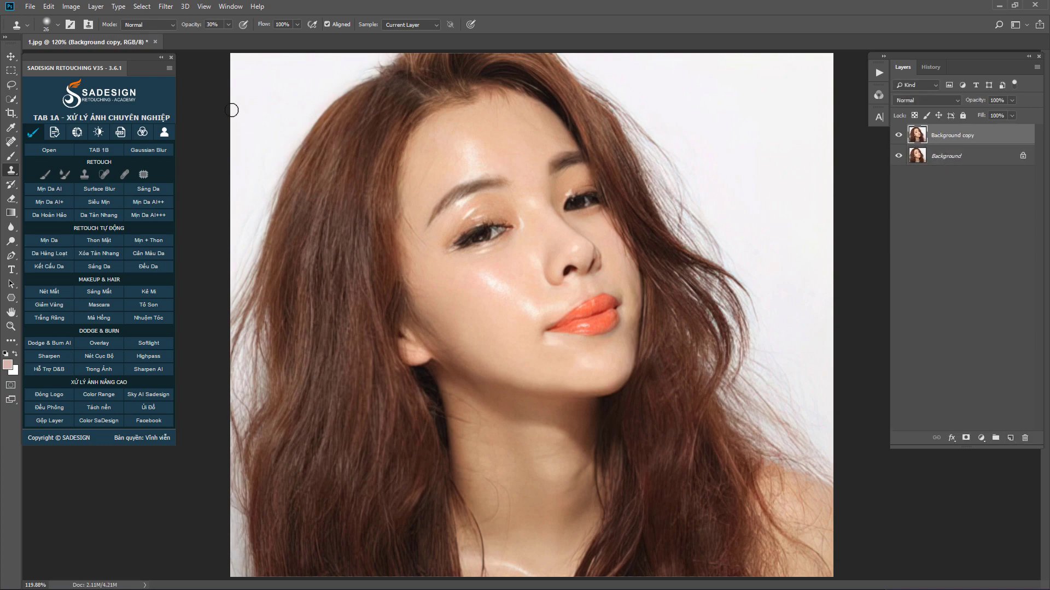
Step: Show the Channels panel and view the Red, Green and Blue channels individually
click(226, 7)
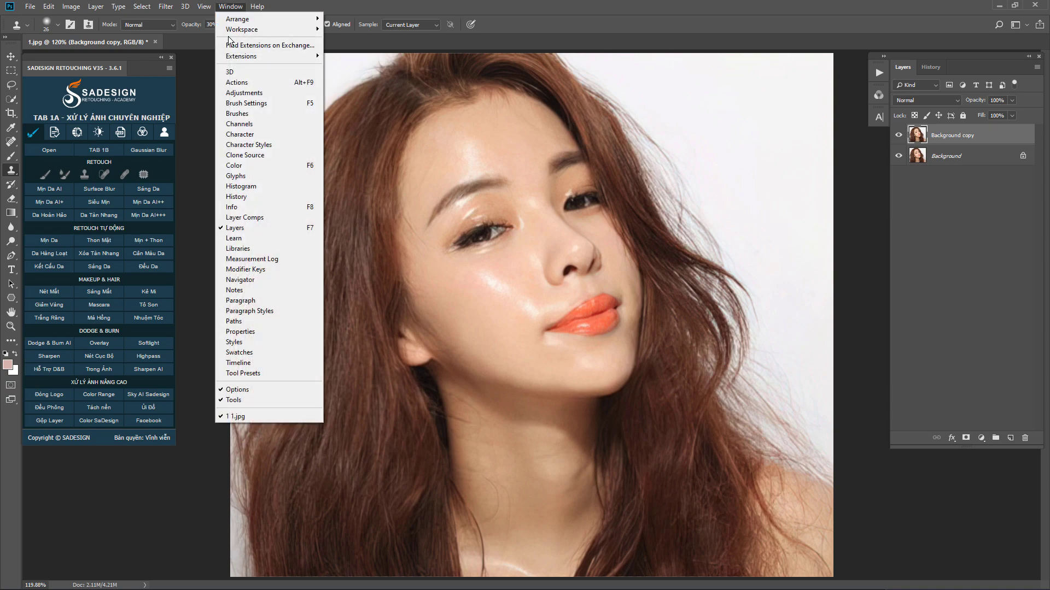
click(269, 123)
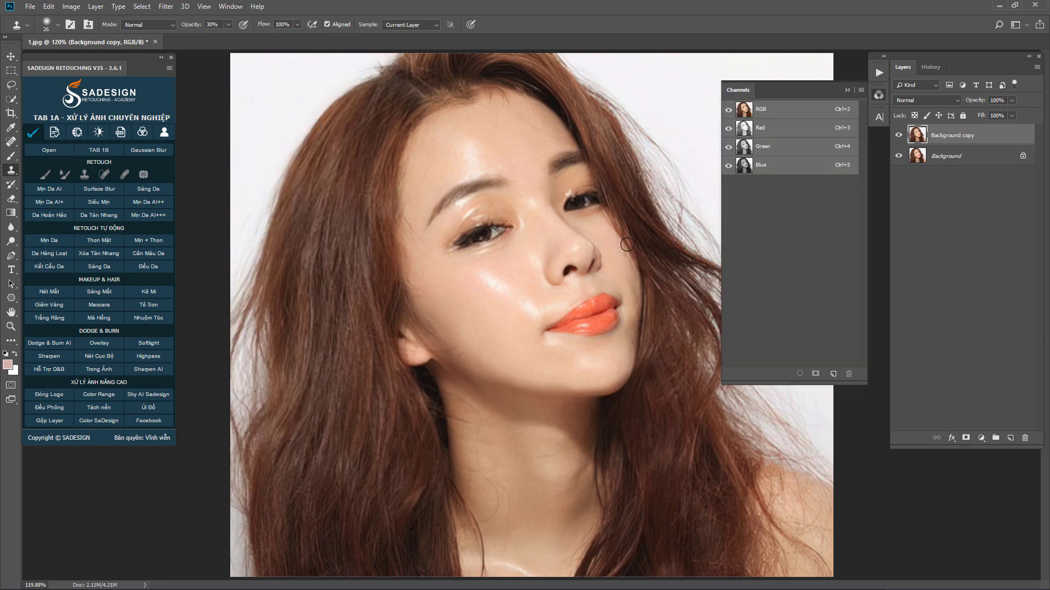
click(776, 131)
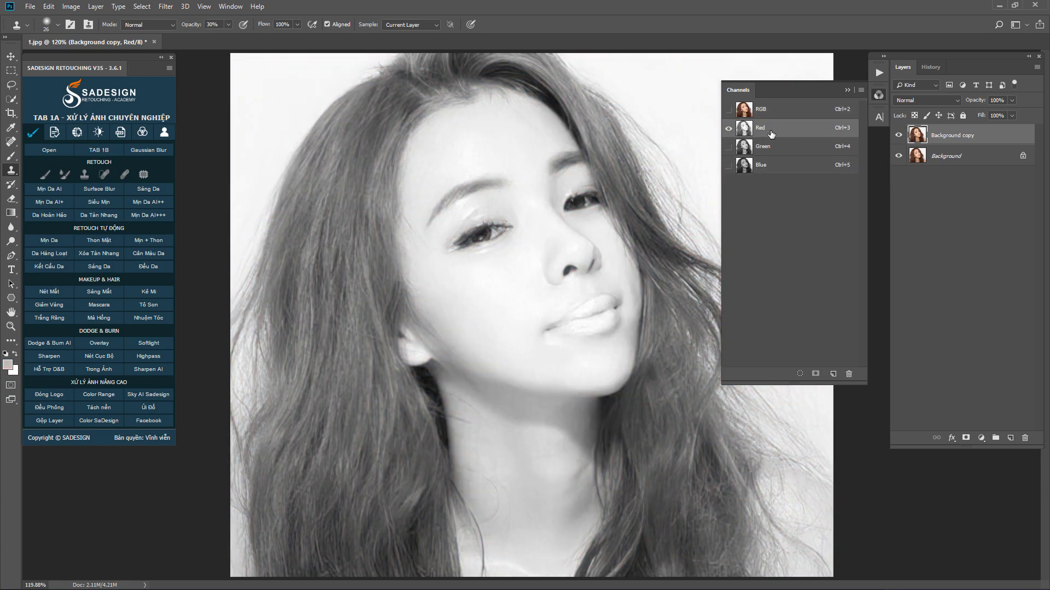
click(771, 151)
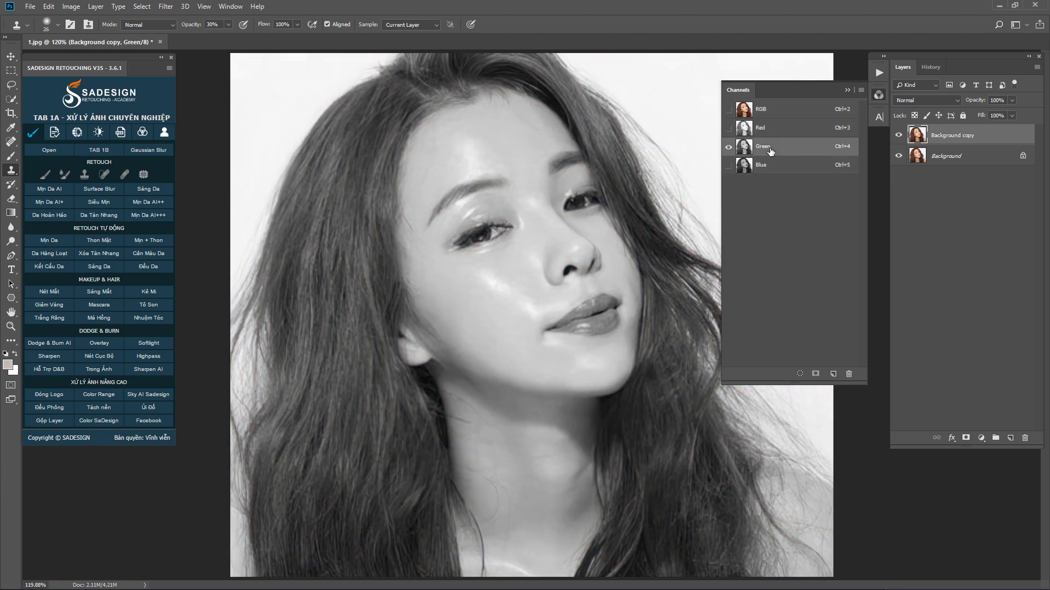
click(762, 170)
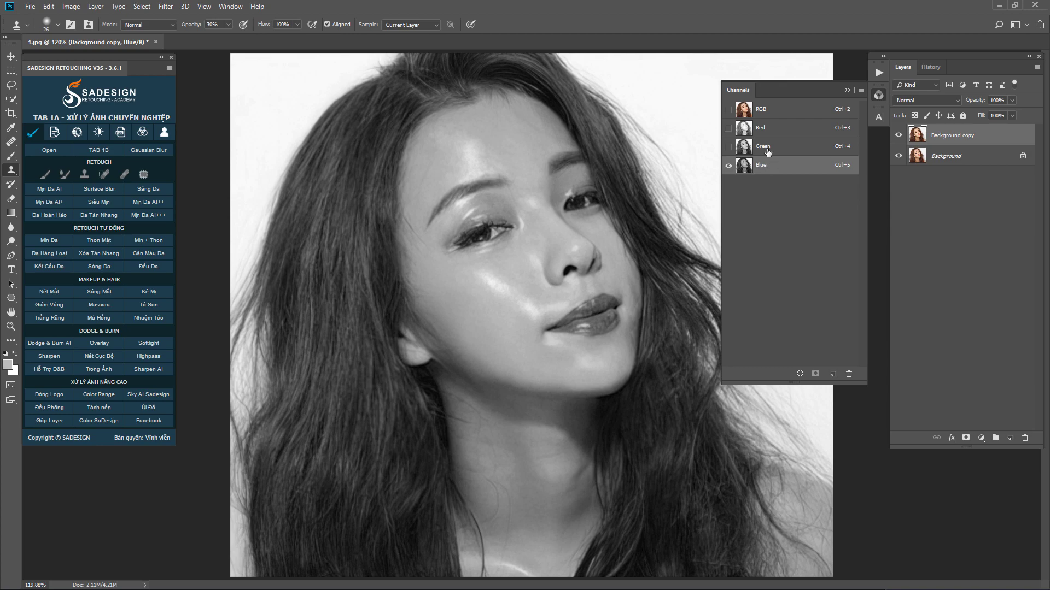
Step: Recheck Green against Blue, then duplicate the Blue channel as Blue copy
click(768, 151)
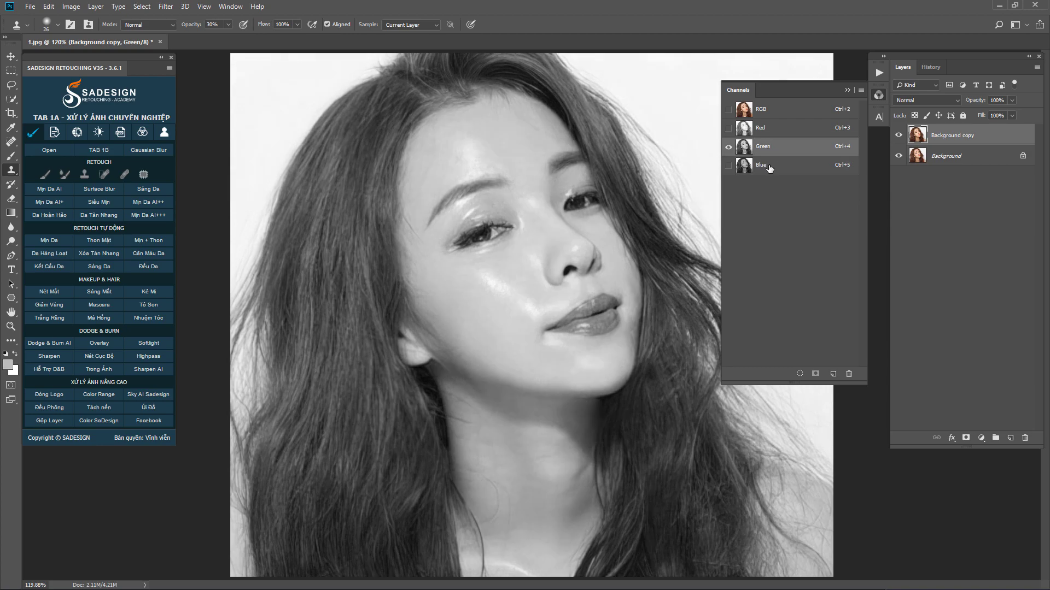
click(770, 168)
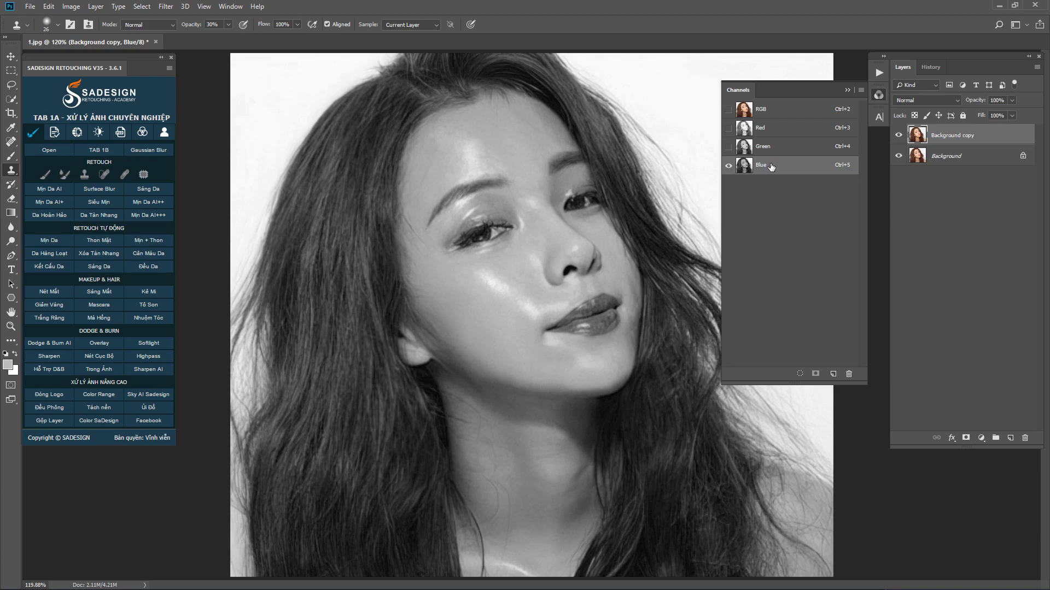
drag(771, 167, 835, 373)
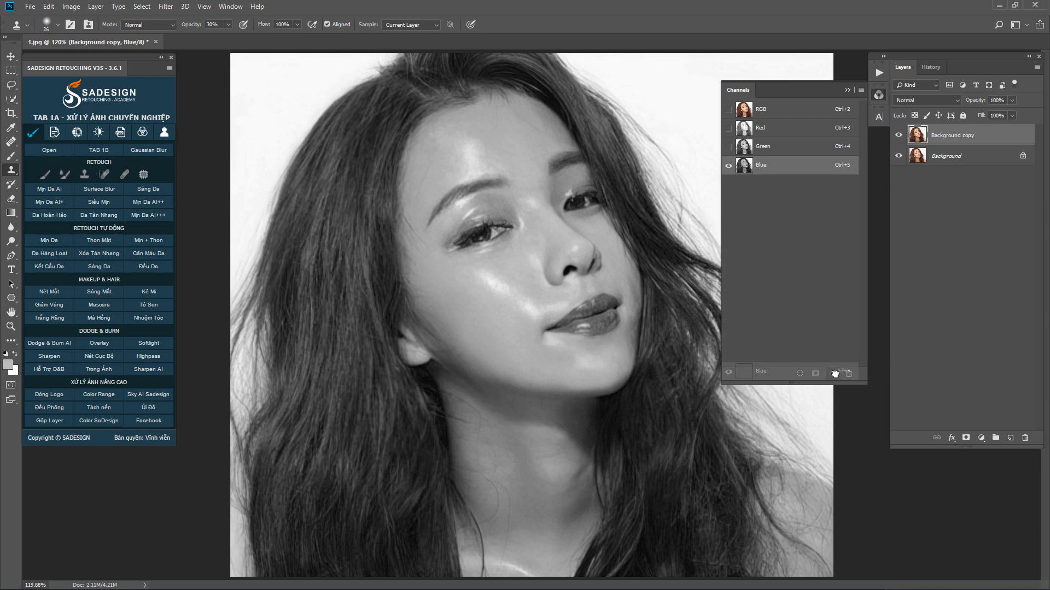
drag(834, 373, 834, 373)
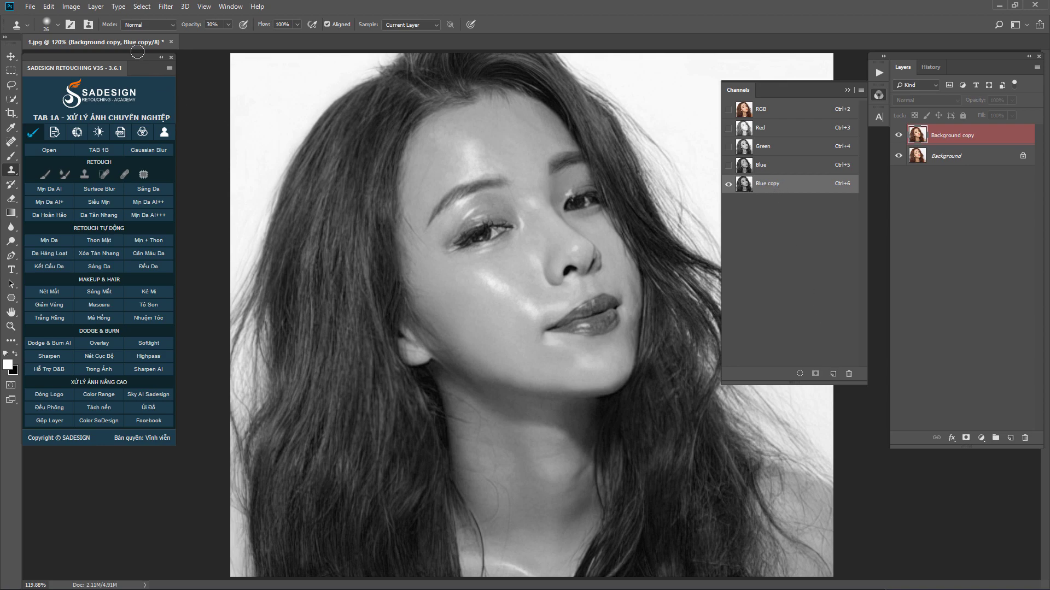
Step: Set Levels on Blue copy to input values 163, 1.00 and 219, toggling Preview to compare
click(71, 7)
mouse_move(88, 35)
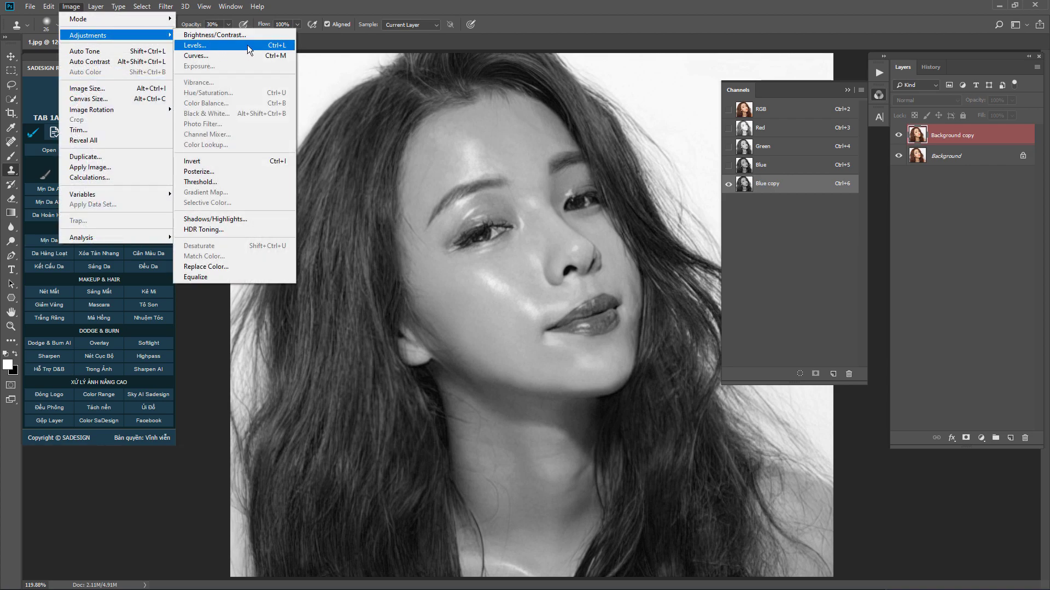
click(247, 45)
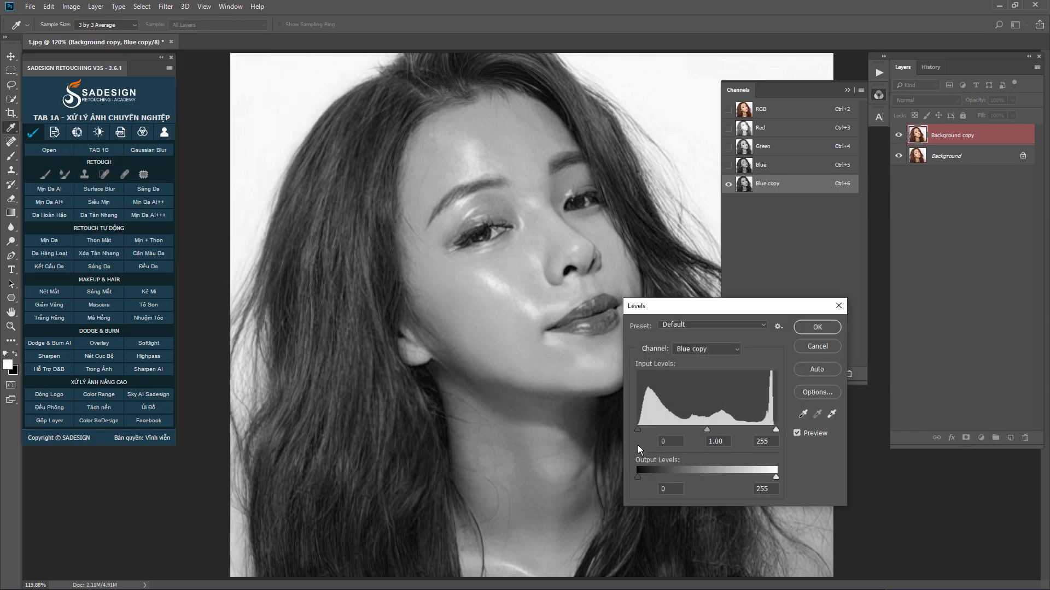
drag(637, 430, 726, 429)
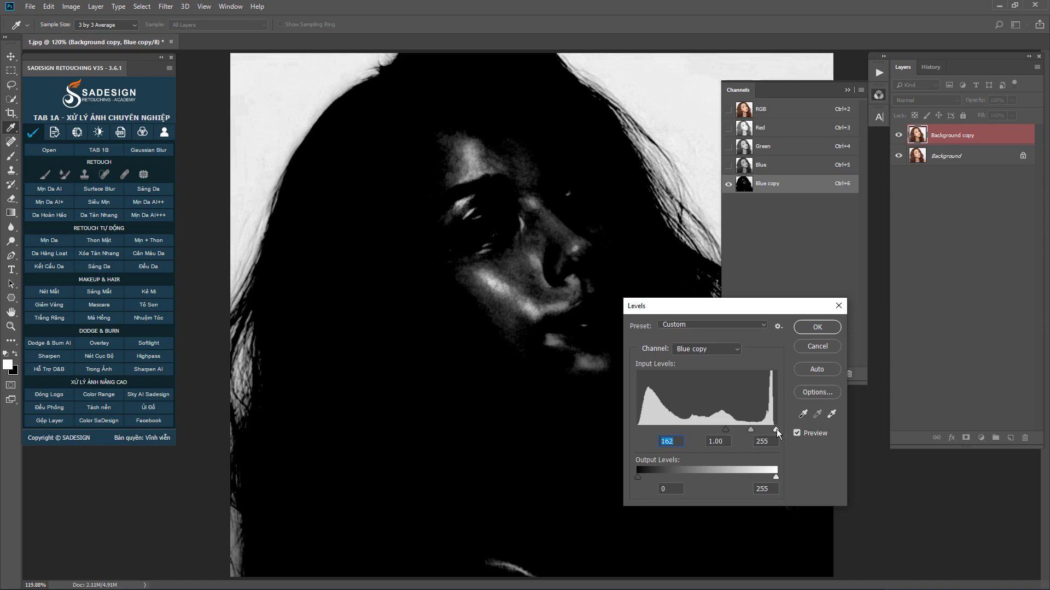
drag(777, 430, 726, 428)
click(757, 430)
click(726, 428)
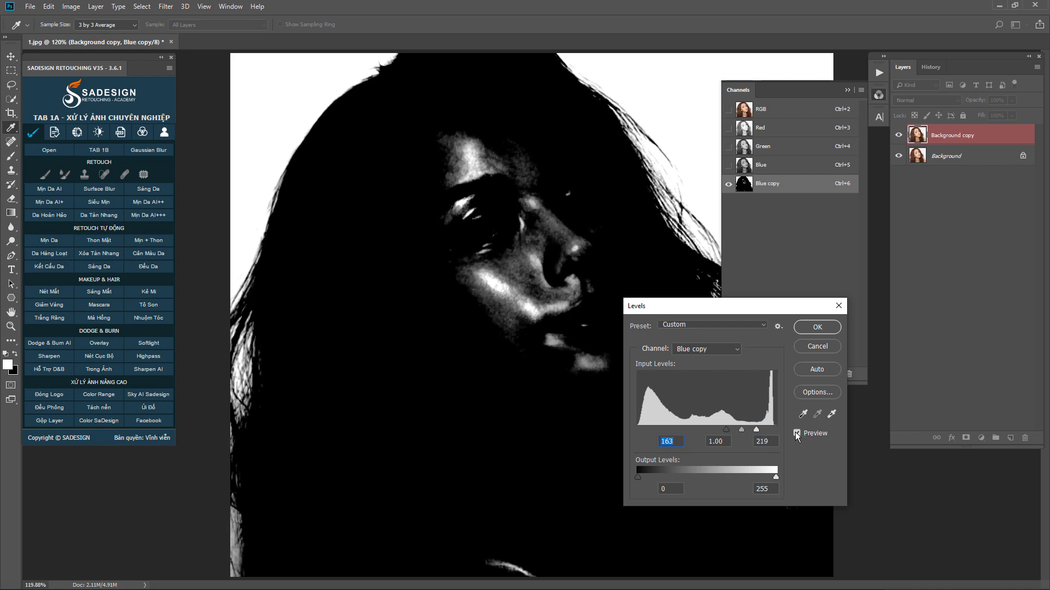
click(796, 434)
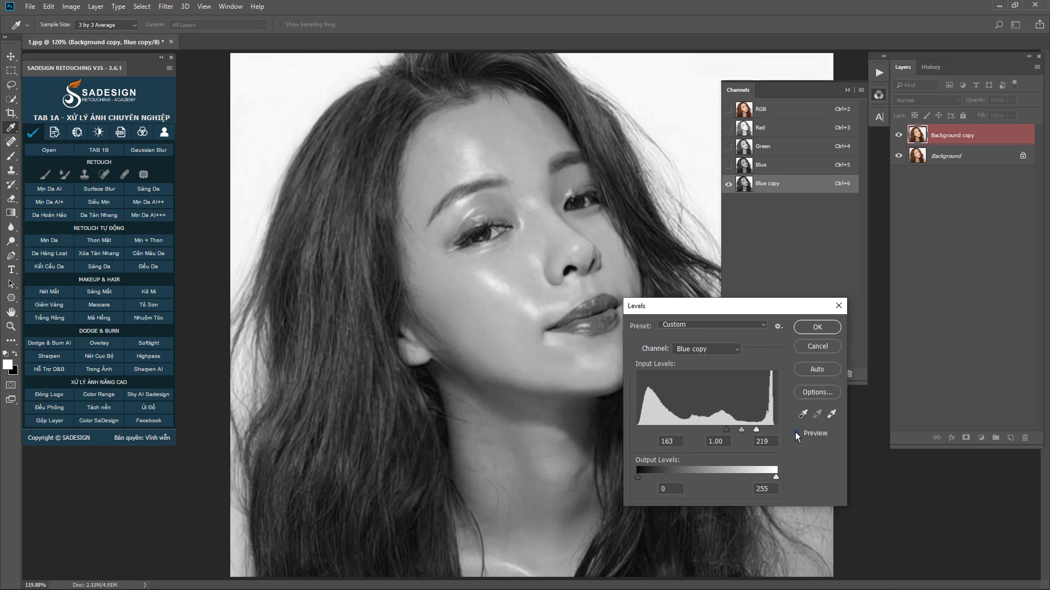
click(796, 434)
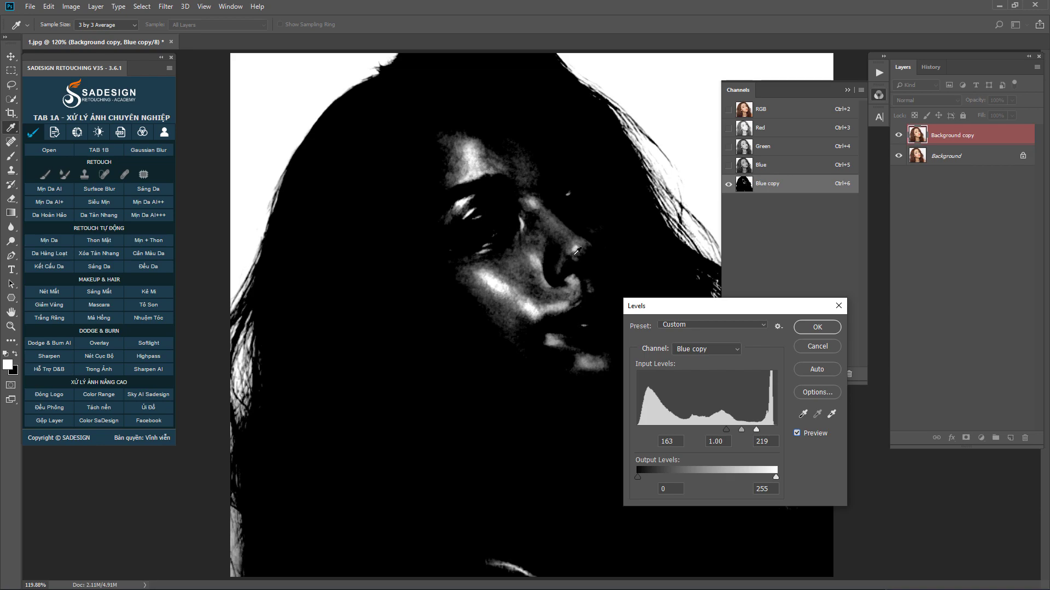
Step: Confirm the Levels, load Blue copy as a shine selection, and return to the RGB composite
click(817, 327)
key(s)
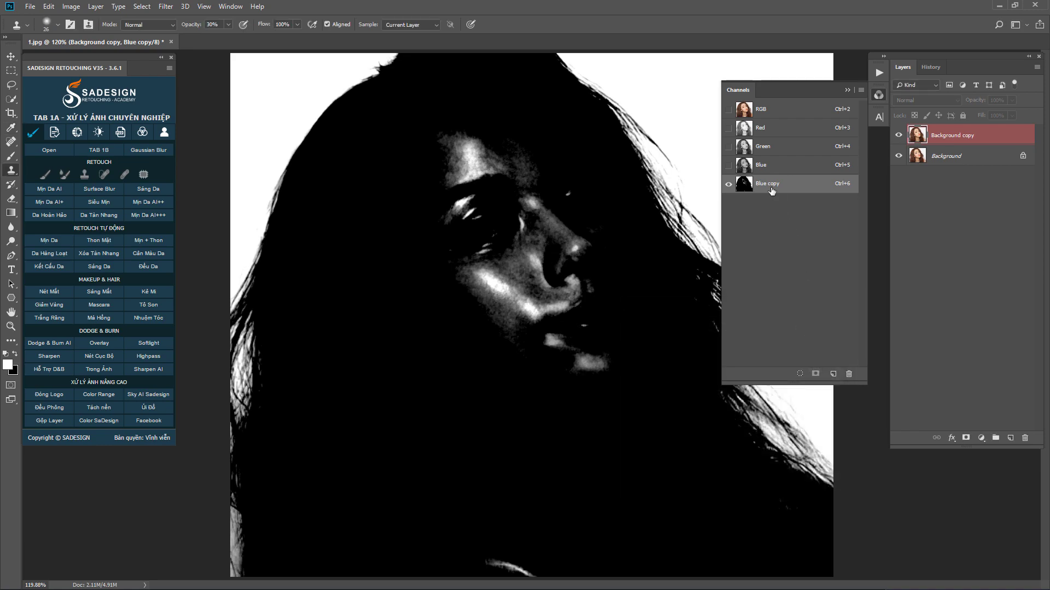
drag(771, 189, 800, 374)
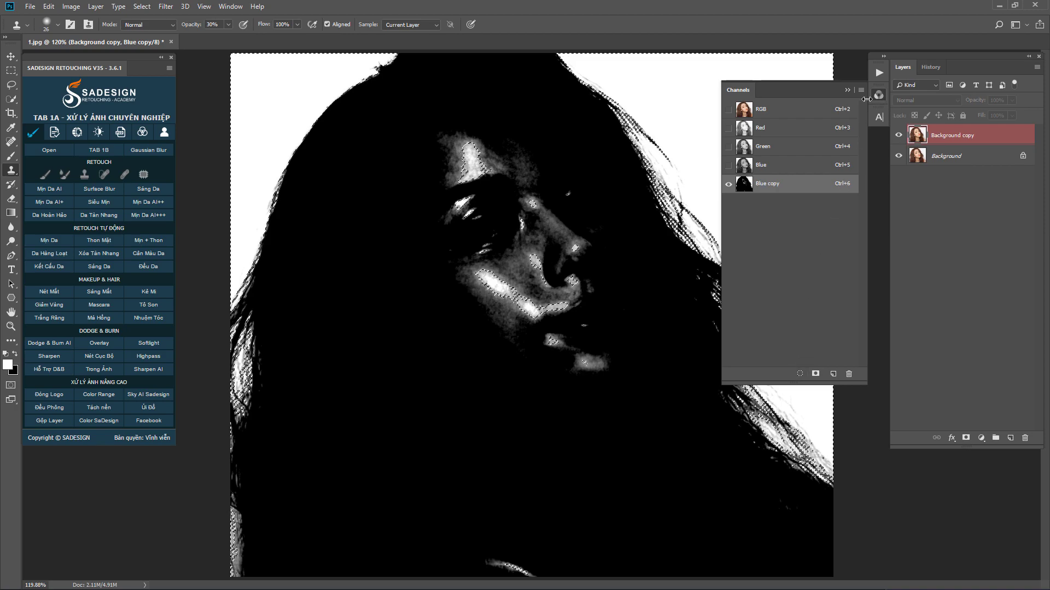
click(829, 112)
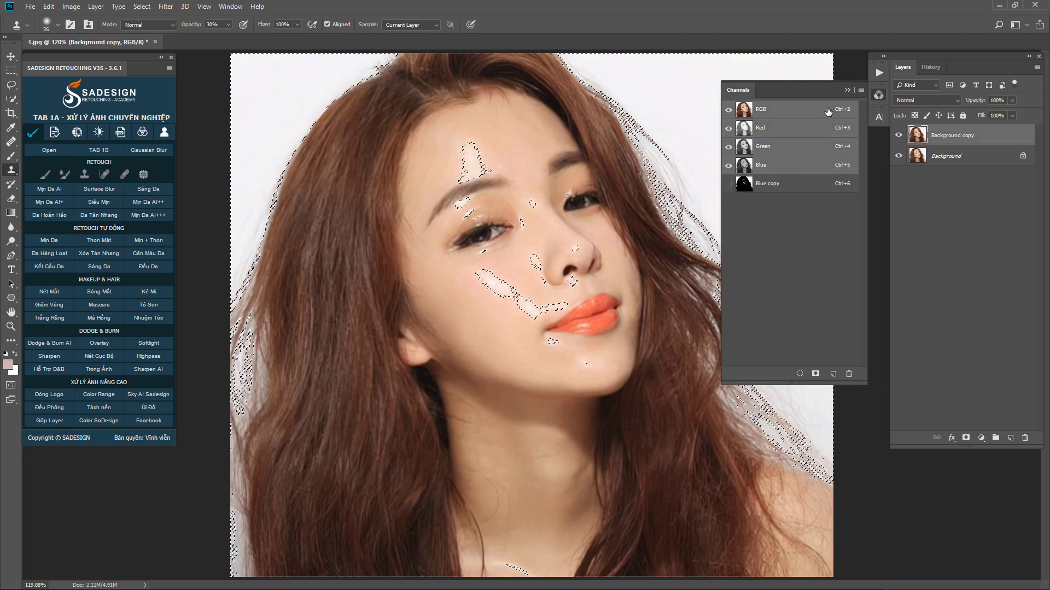
right_click(11, 170)
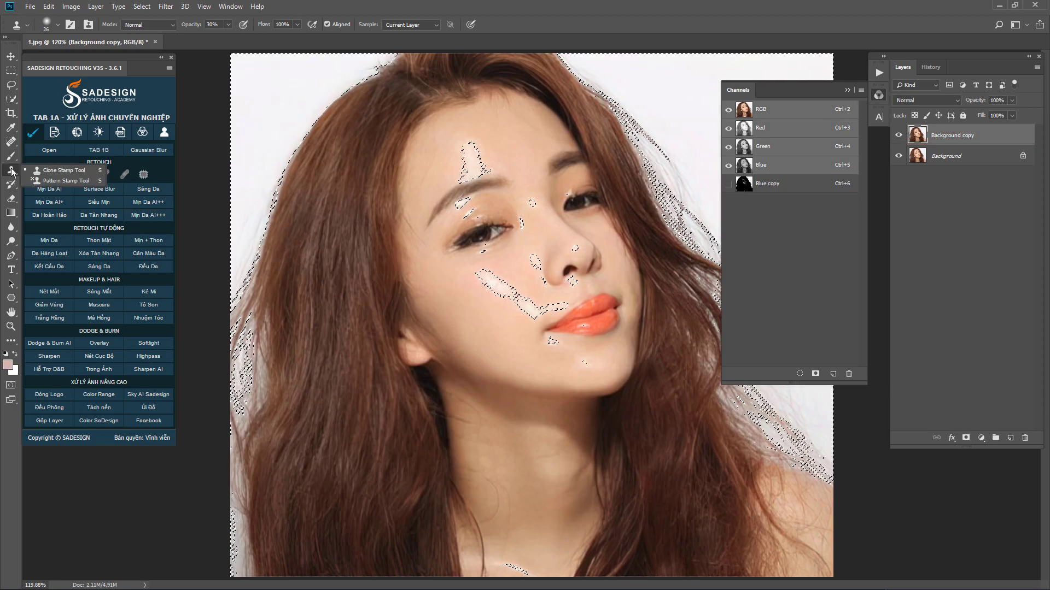
Step: Set the Clone Stamp to 30% opacity, 80% flow and Normal blend mode
click(54, 170)
click(219, 25)
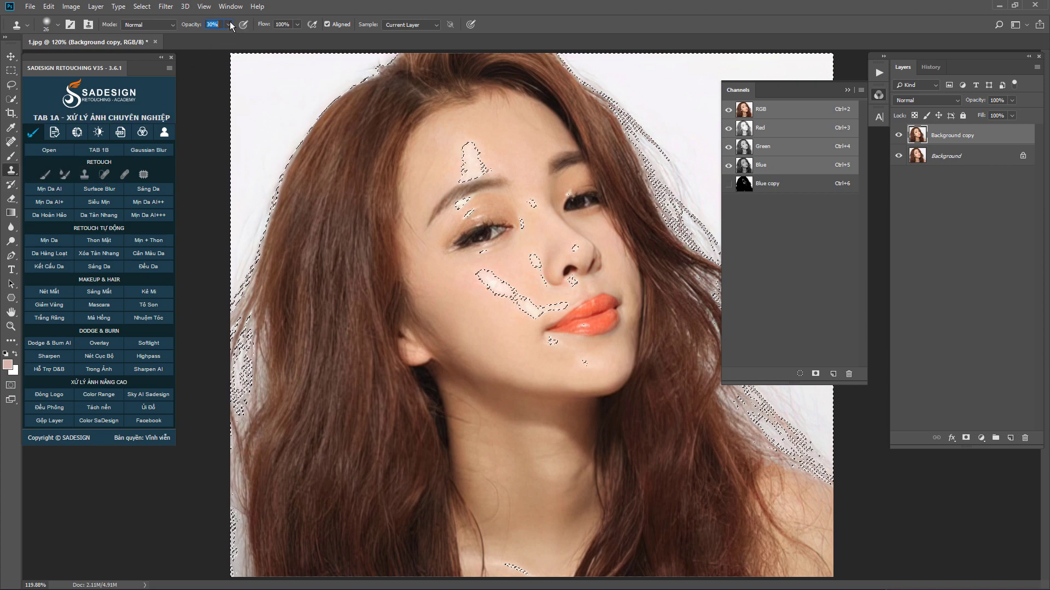
key(Tab)
text(80)
key(Return)
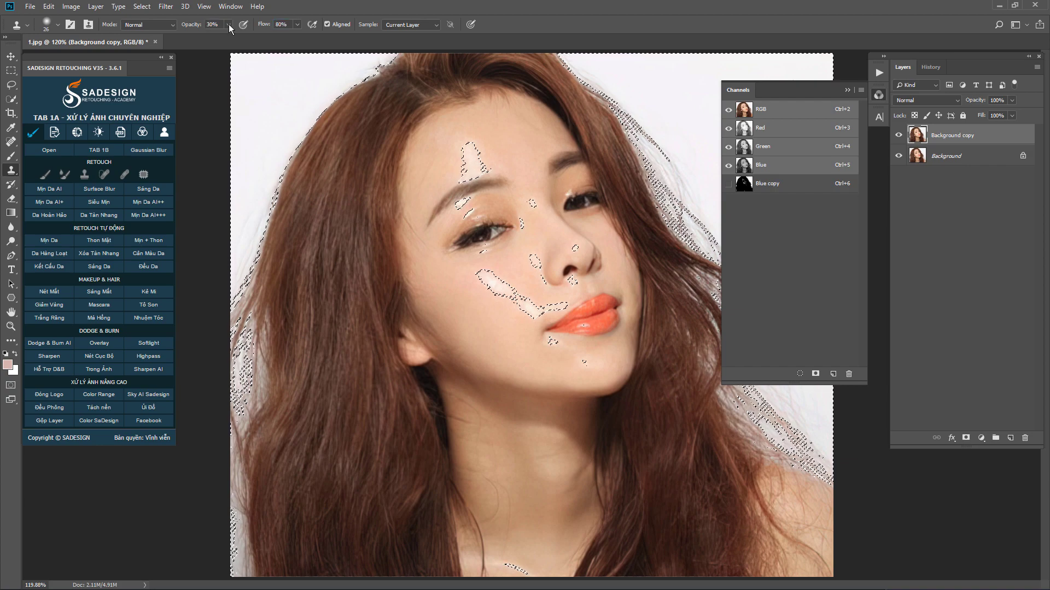
click(148, 24)
click(143, 35)
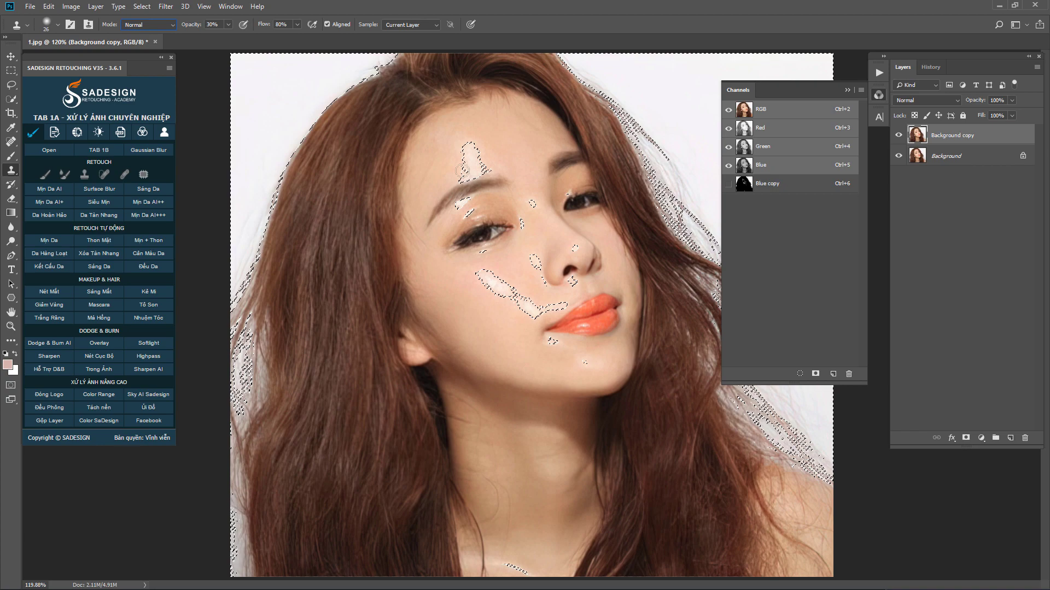
Step: Clone matte skin over the forehead, nose-bridge and right-eye highlights, adjusting brush size
scroll(463, 170, up, 2)
key(bracketright)
key(bracketright)
key(bracketright)
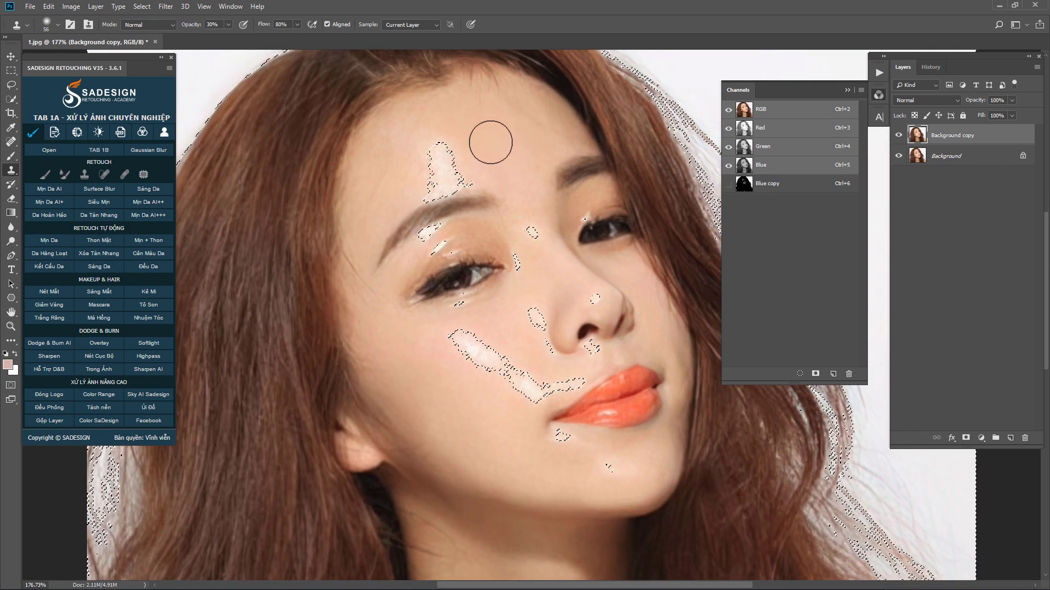
mouse_move(490, 143)
mouse_down()
mouse_move(461, 145)
mouse_move(445, 164)
mouse_up()
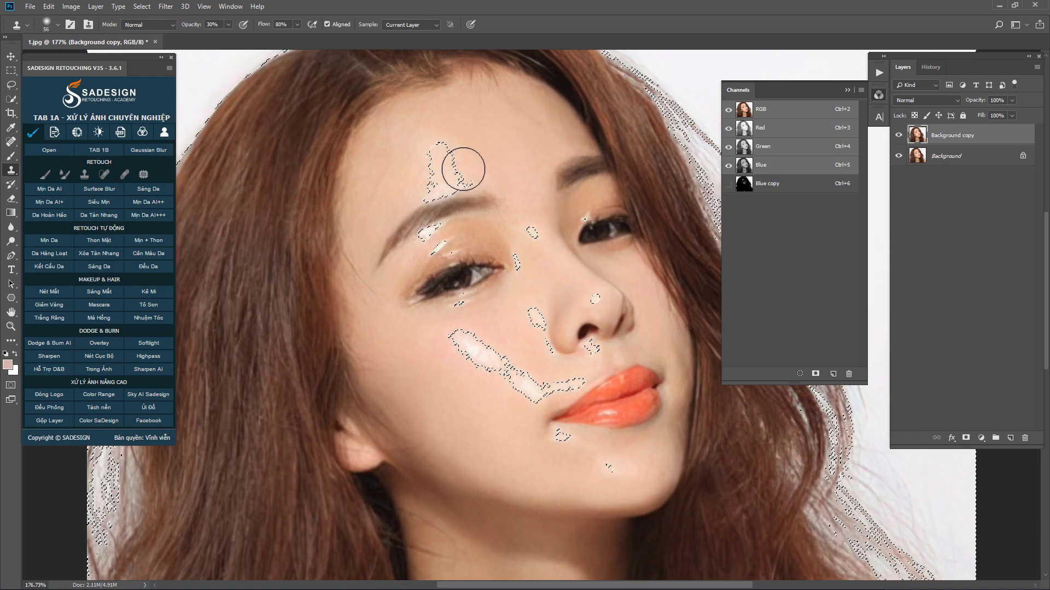
key(bracketleft)
key(bracketleft)
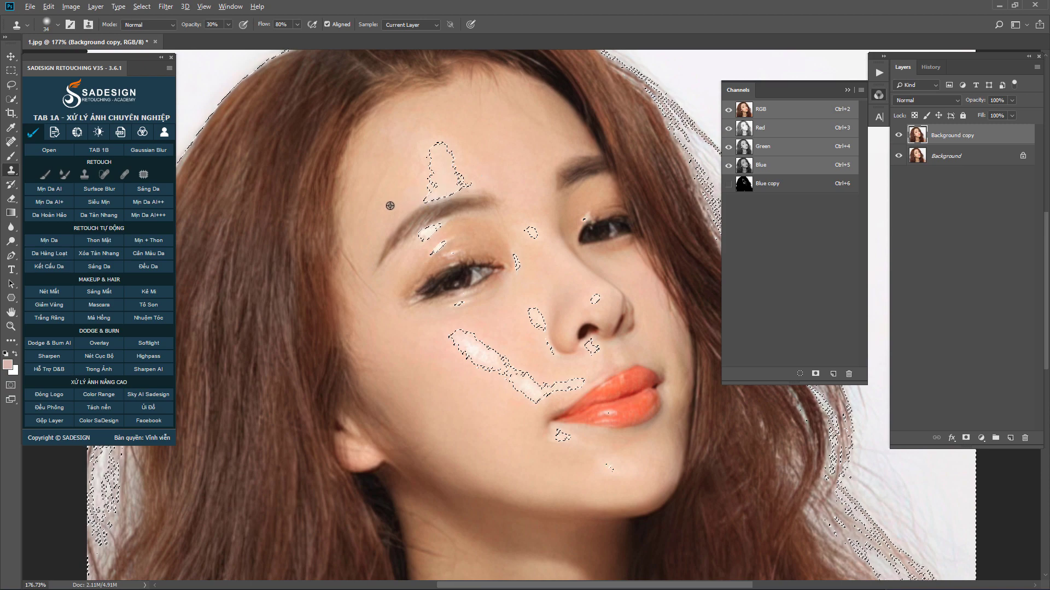
drag(394, 171, 407, 180)
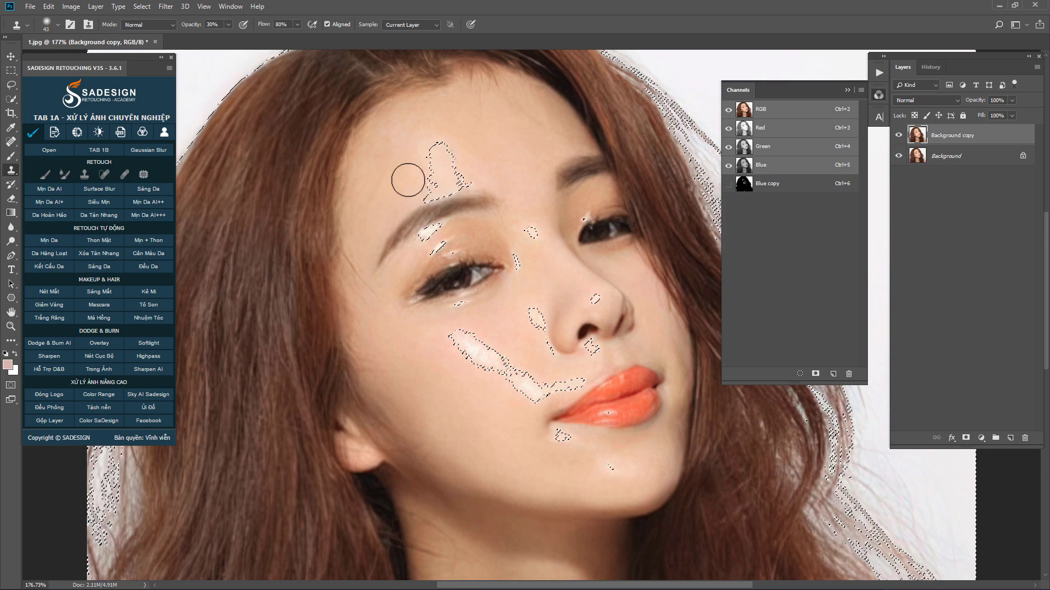
drag(556, 253, 545, 254)
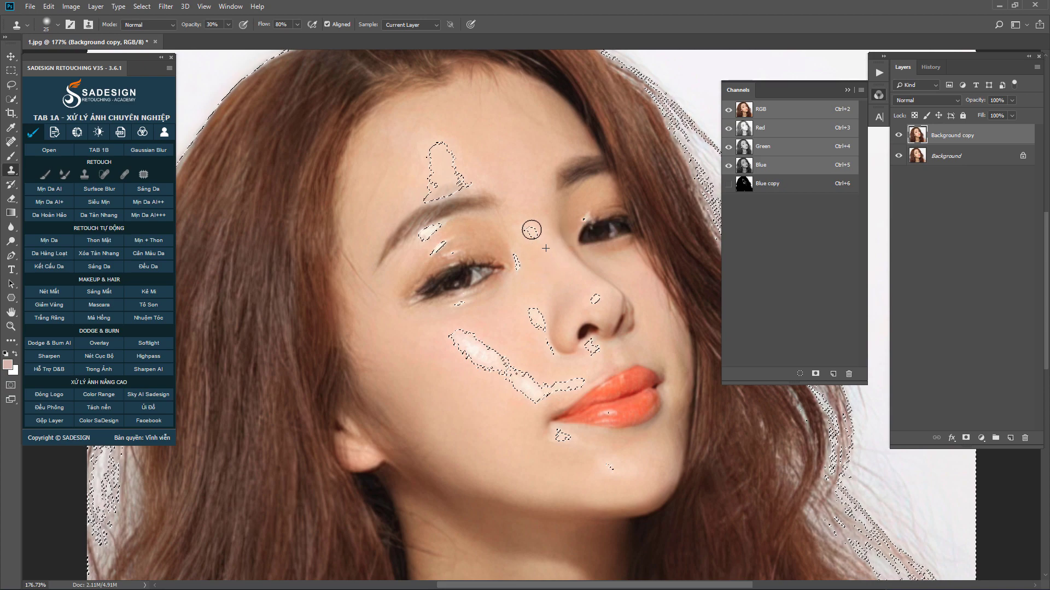
scroll(603, 201, up, 2)
drag(602, 209, 580, 222)
alt+click(597, 210)
Step: Sample skin near the nose and clone it over the shine beside the nose
alt+click(572, 311)
drag(571, 311, 593, 320)
alt+click(517, 323)
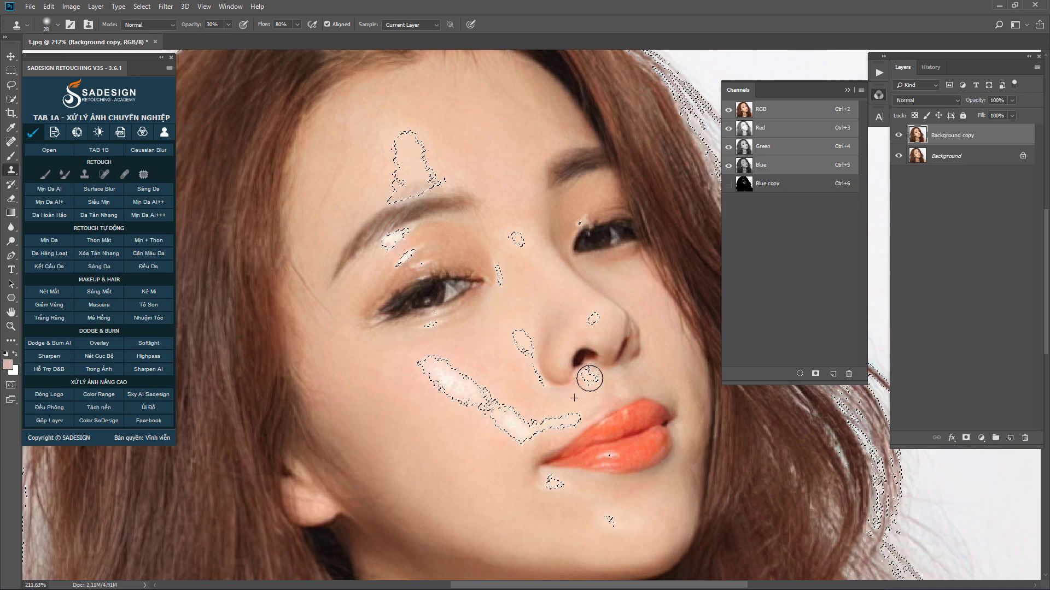
drag(434, 235, 440, 241)
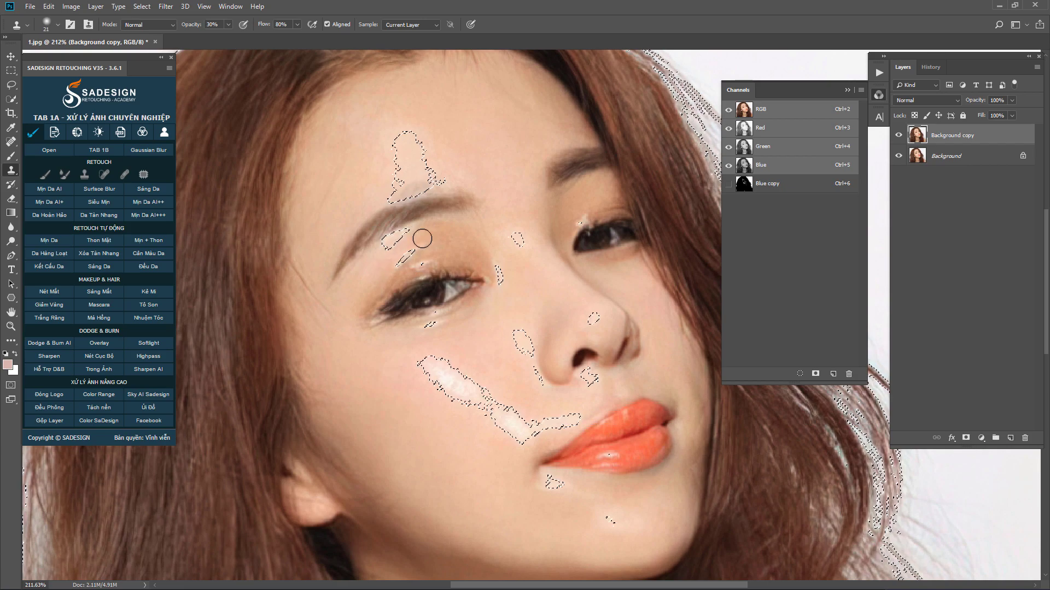
drag(525, 492, 620, 526)
drag(517, 478, 510, 477)
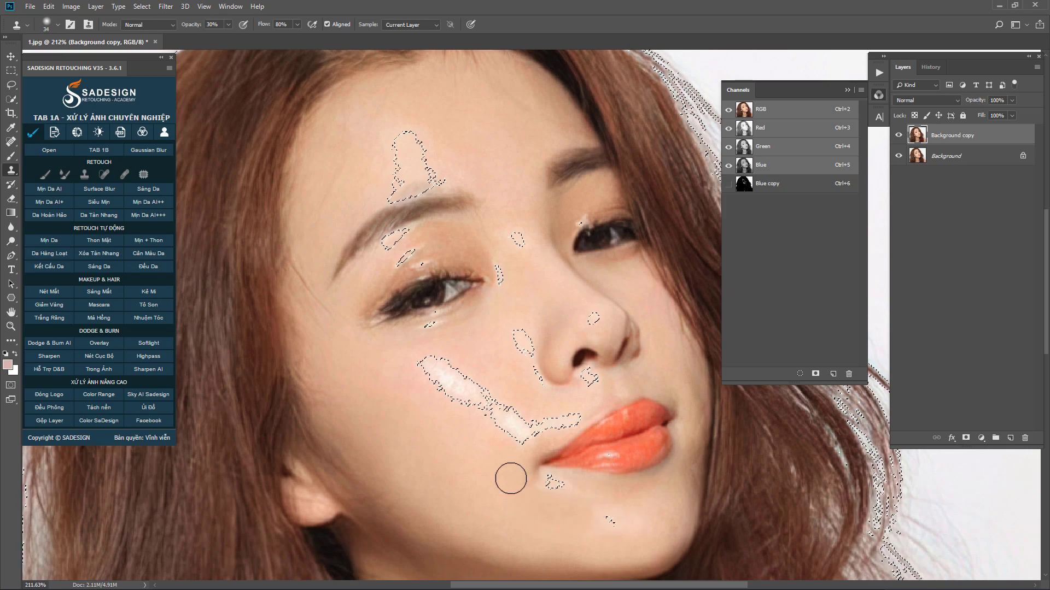
Step: Sample clean cheek skin and clone it over the shine near the mouth corner
alt+click(535, 405)
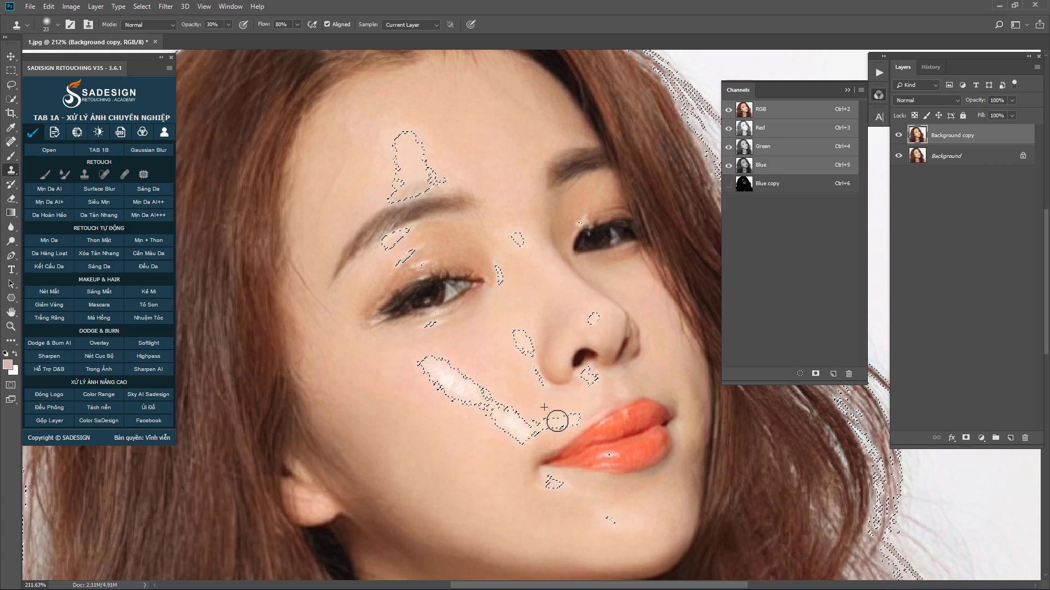
drag(548, 414, 557, 420)
mouse_move(492, 399)
mouse_down()
mouse_move(456, 386)
mouse_move(462, 363)
mouse_move(476, 370)
mouse_move(453, 382)
mouse_move(484, 390)
mouse_move(424, 368)
mouse_move(446, 438)
mouse_move(436, 392)
mouse_move(475, 413)
mouse_move(465, 421)
mouse_move(485, 440)
mouse_move(508, 417)
mouse_move(512, 429)
mouse_move(503, 417)
mouse_move(508, 426)
mouse_move(527, 412)
mouse_move(564, 417)
mouse_move(489, 381)
mouse_up()
key(bracketleft)
key(bracketleft)
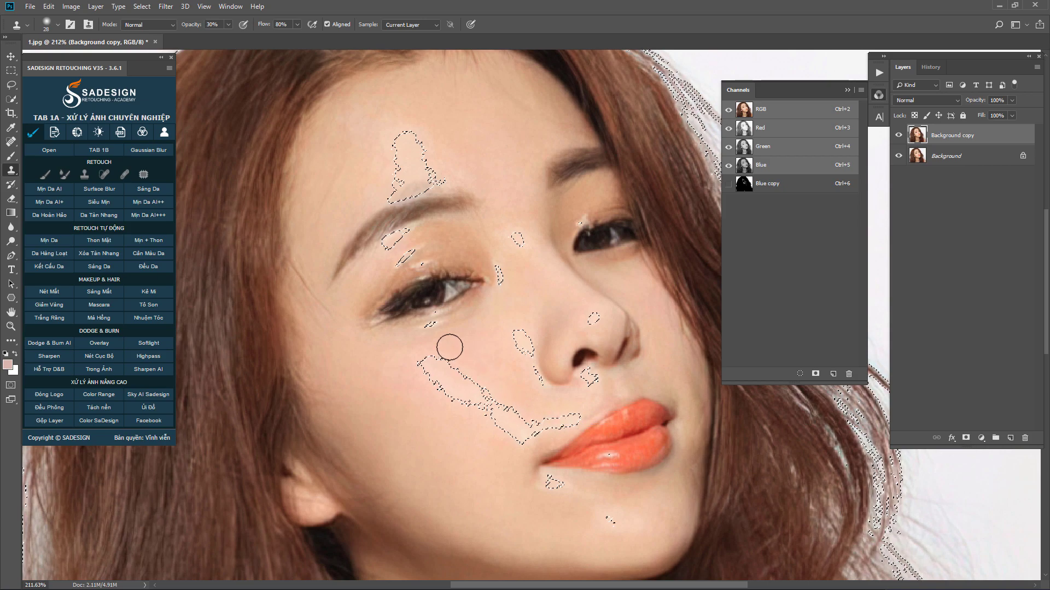
Step: Switch to the Brush, sample a light cheek skin tone, and set opacity to 20%
key(b)
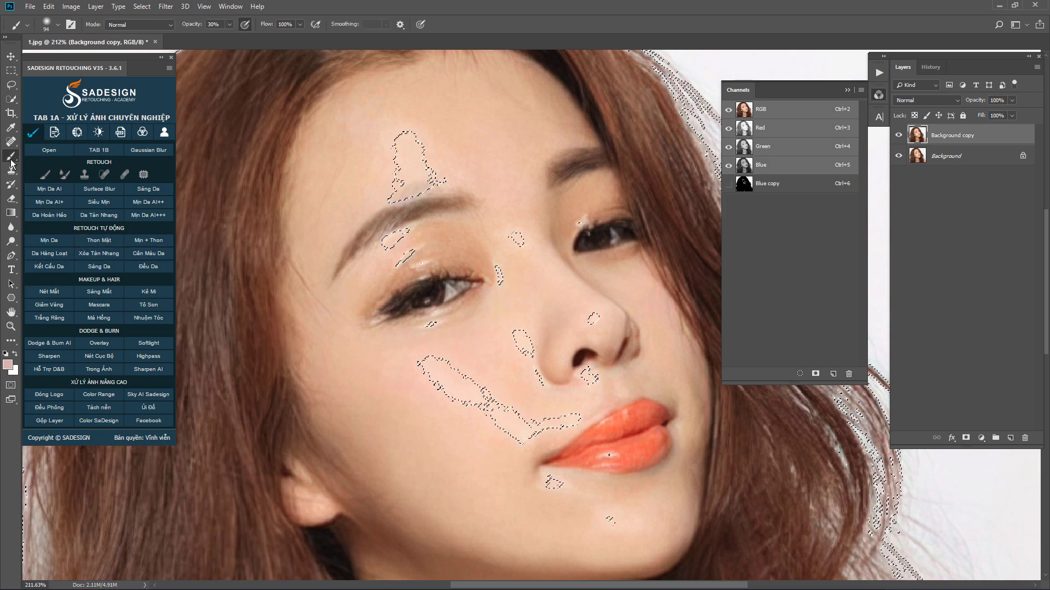
right_click(11, 157)
click(35, 158)
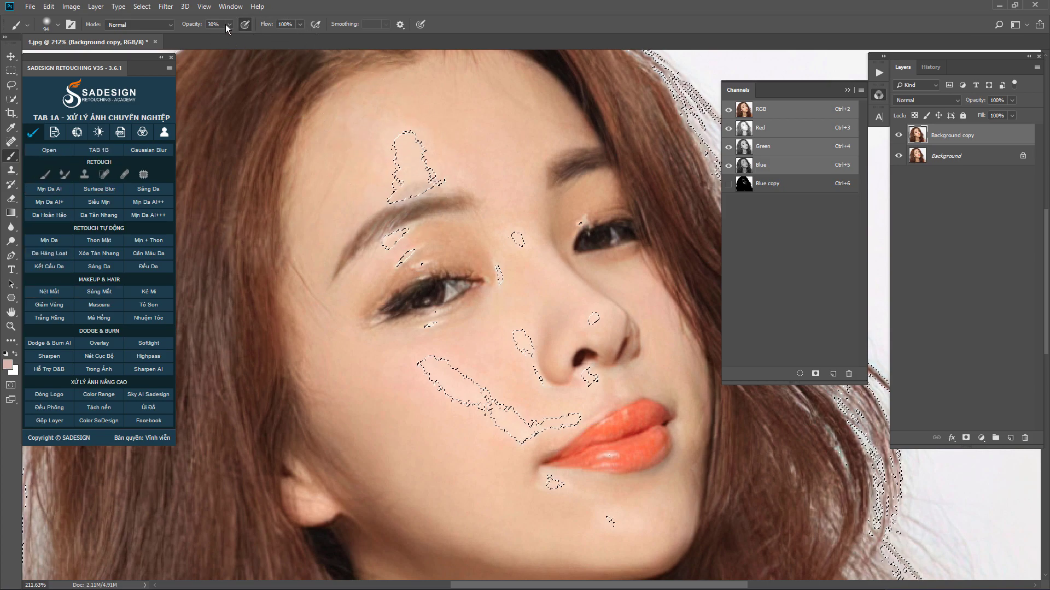
alt+click(472, 362)
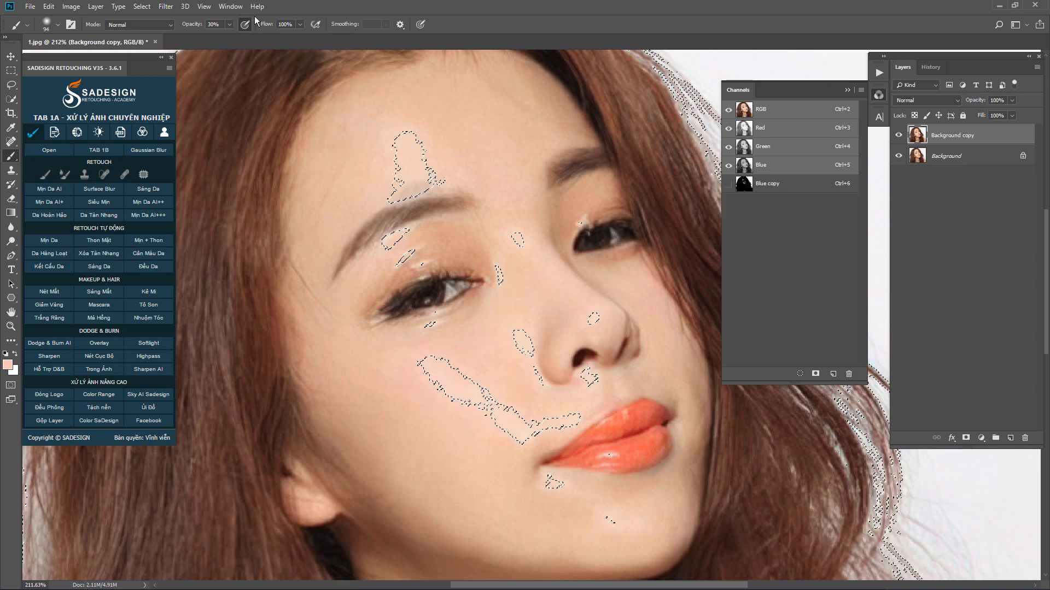
text(20)
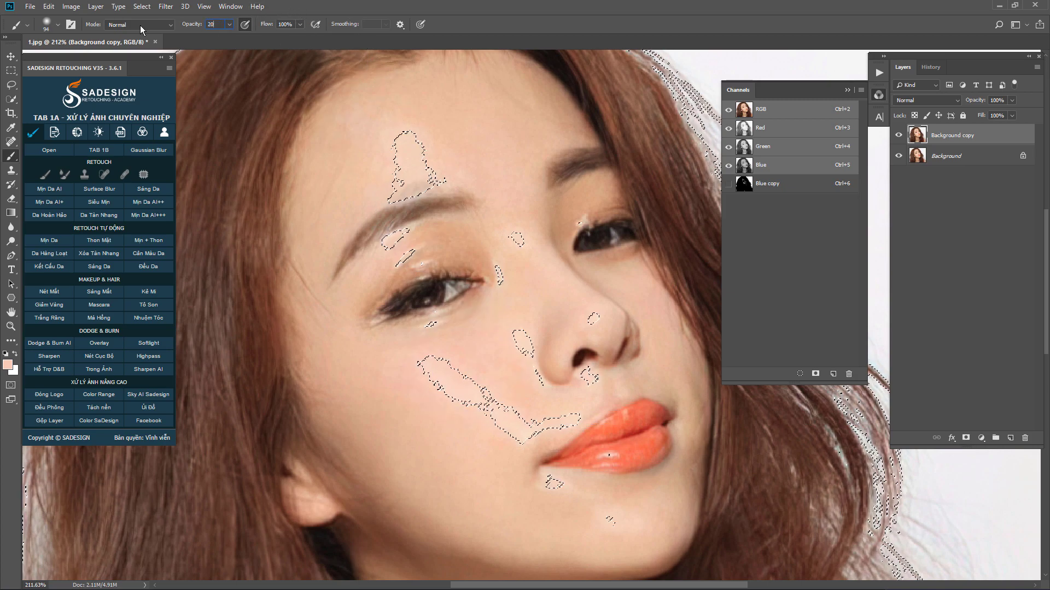
Step: Paint the skin tone over leftover shine on nose, forehead and eyebrow, then zoom out
drag(500, 394, 494, 402)
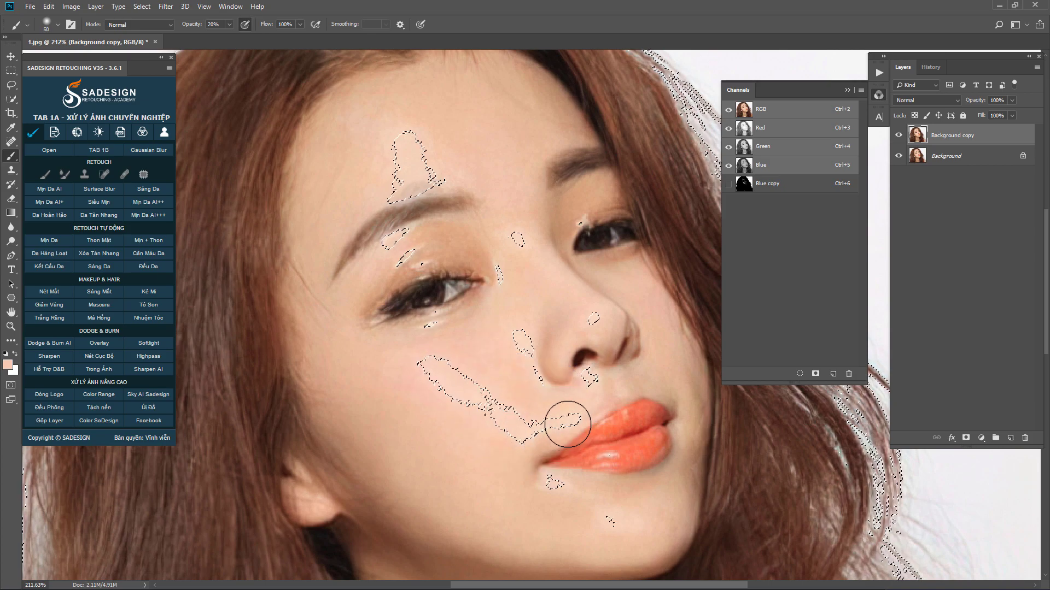
drag(526, 357, 502, 354)
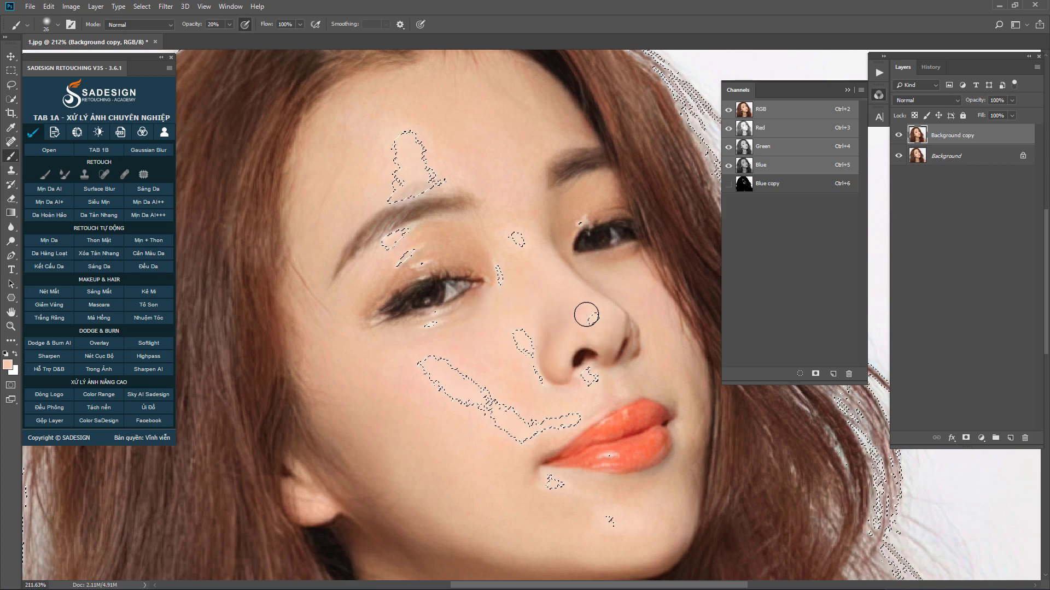
drag(445, 141, 454, 140)
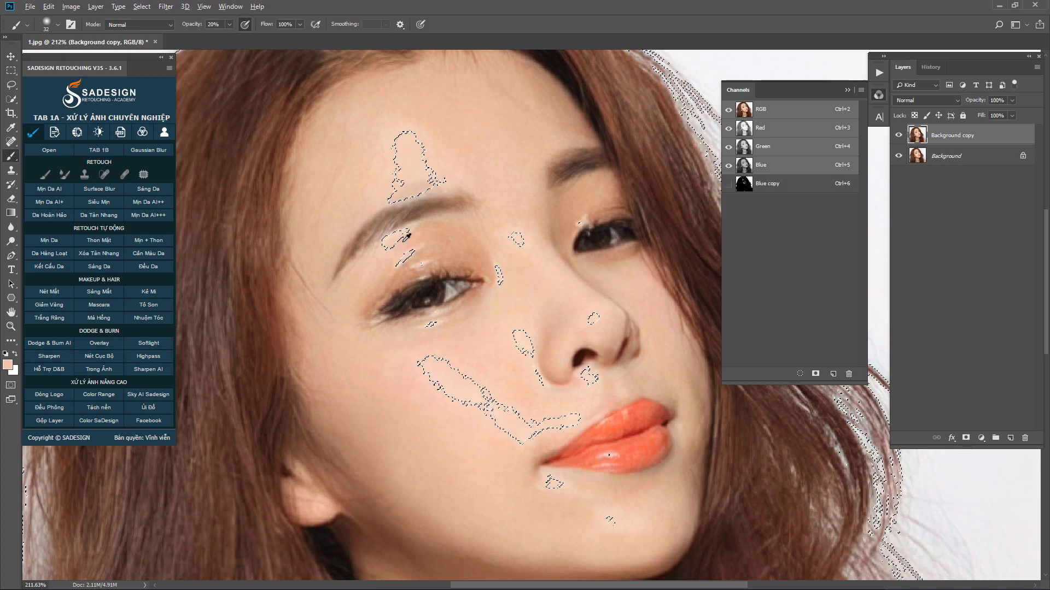
drag(421, 232, 412, 234)
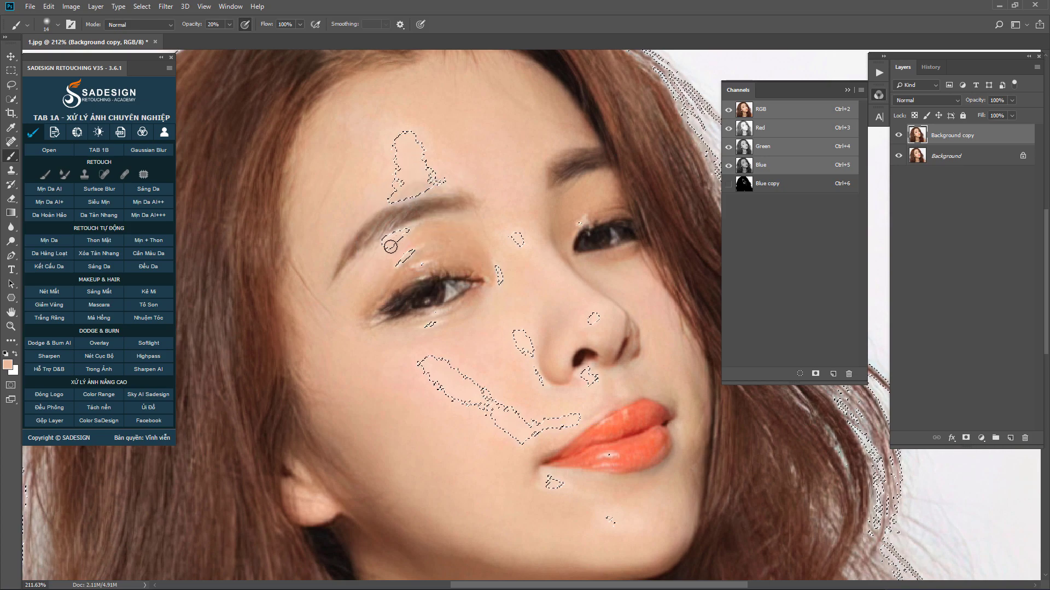
drag(519, 243, 526, 252)
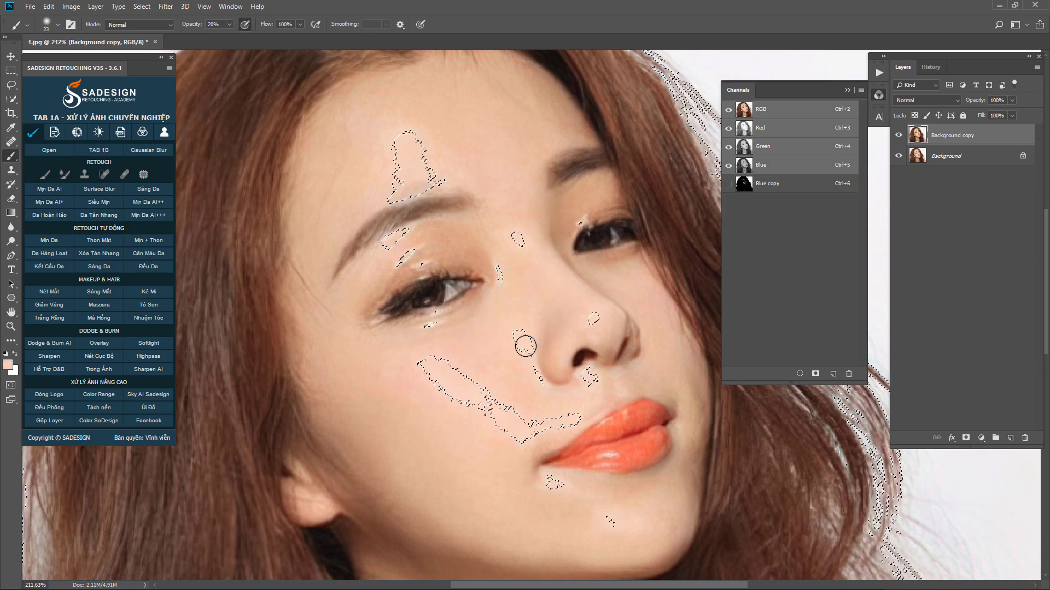
scroll(523, 346, down, 3)
drag(522, 346, 520, 222)
key(ctrl+alt+2)
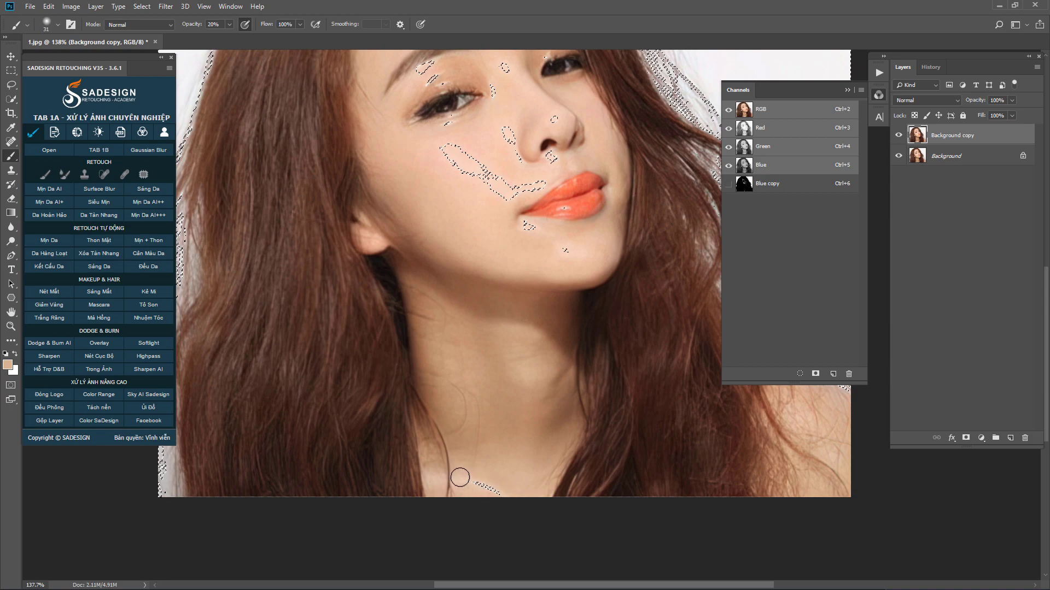
Step: Deselect the shine selection and toggle Background copy visibility to compare before and after
key(ctrl+d)
drag(520, 187, 522, 330)
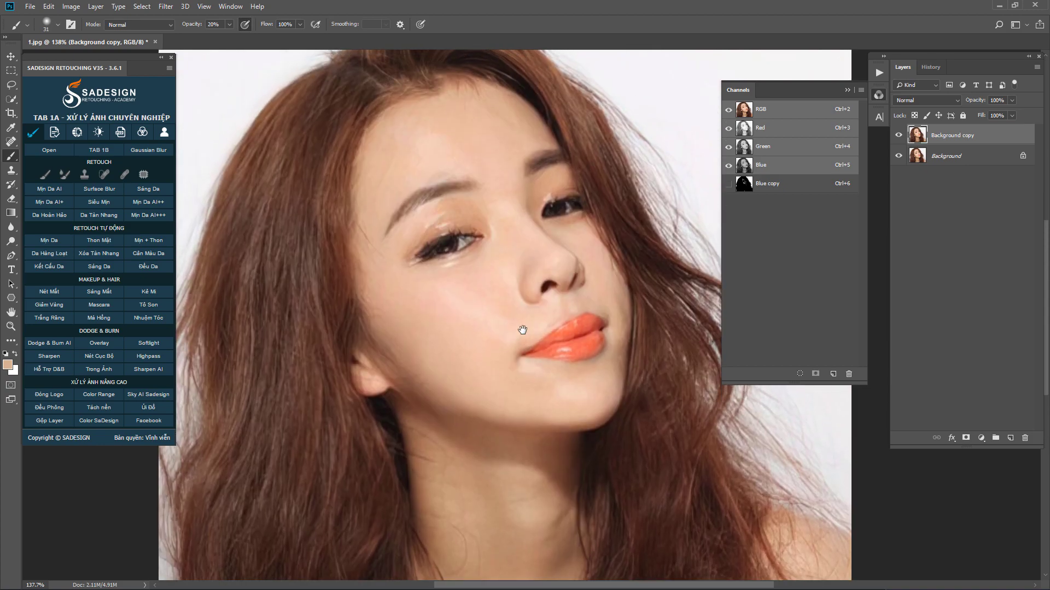
click(897, 137)
click(897, 137)
click(898, 137)
key(s)
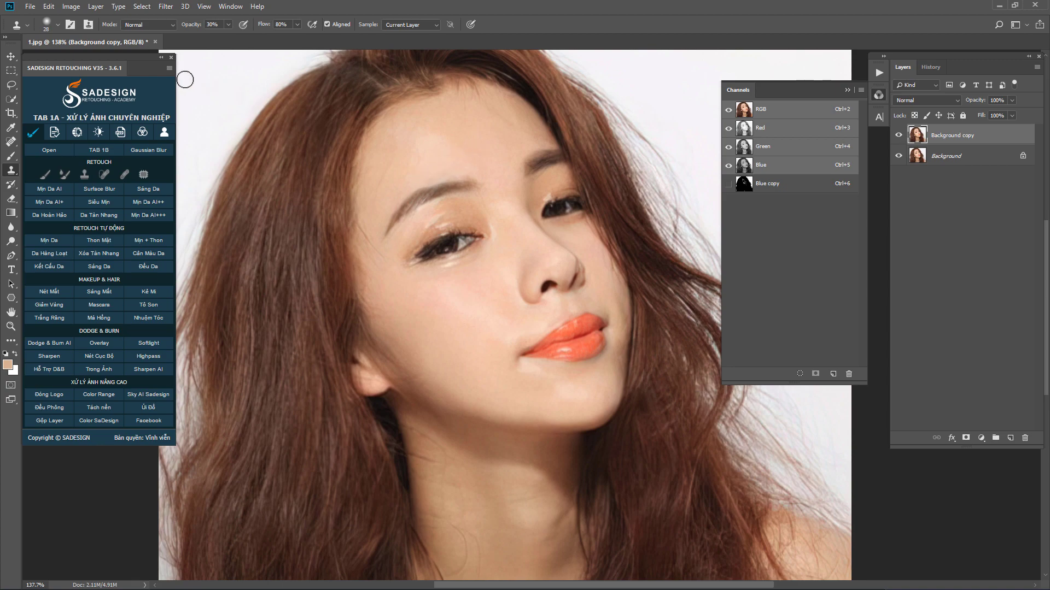
Step: Apply a 9.6-pixel Gaussian Blur to Background copy, checking the preview
click(164, 6)
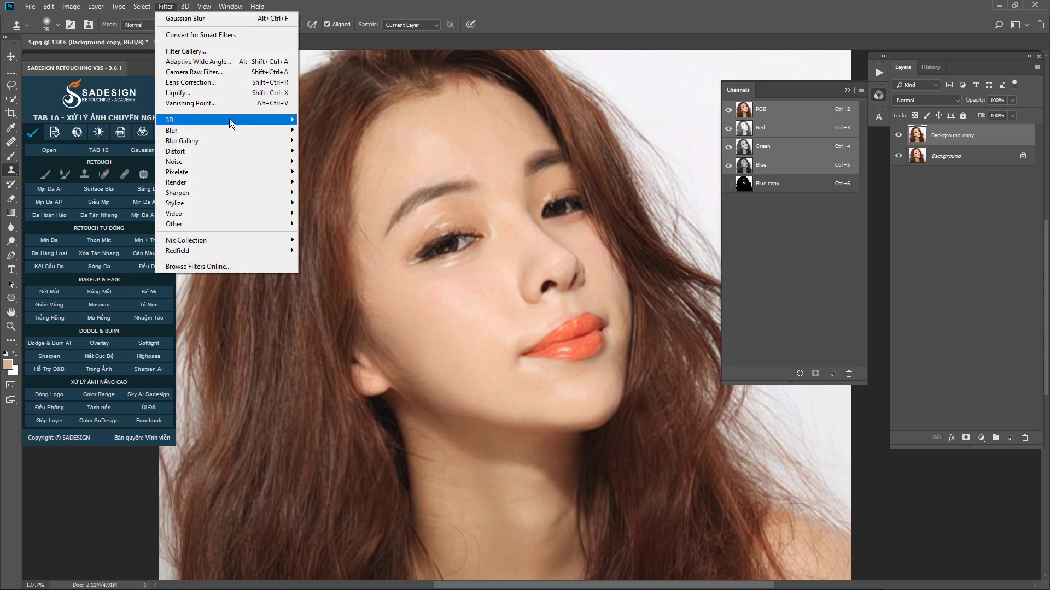
mouse_move(172, 130)
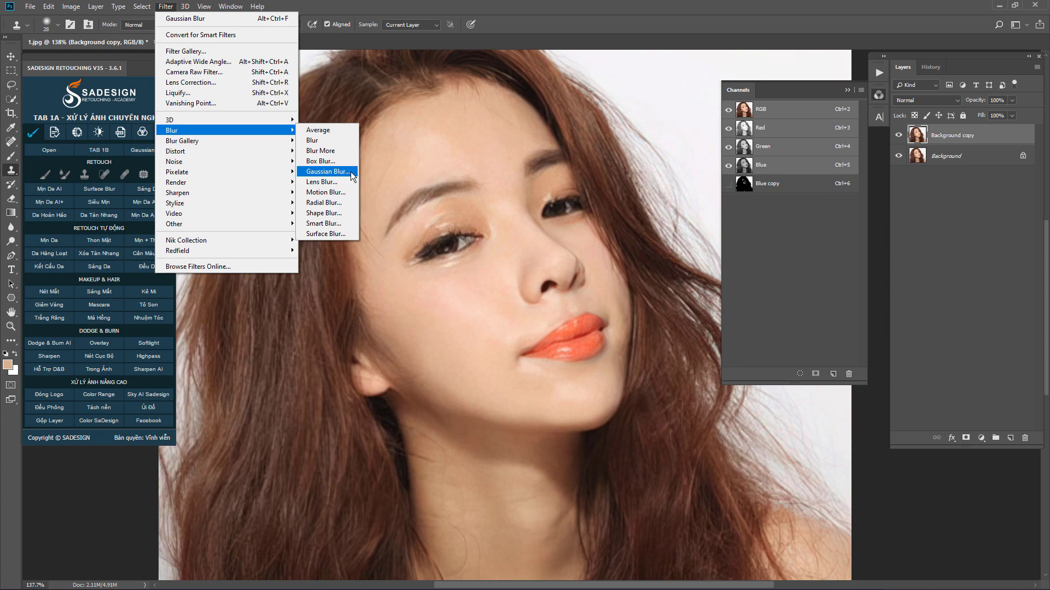
click(352, 174)
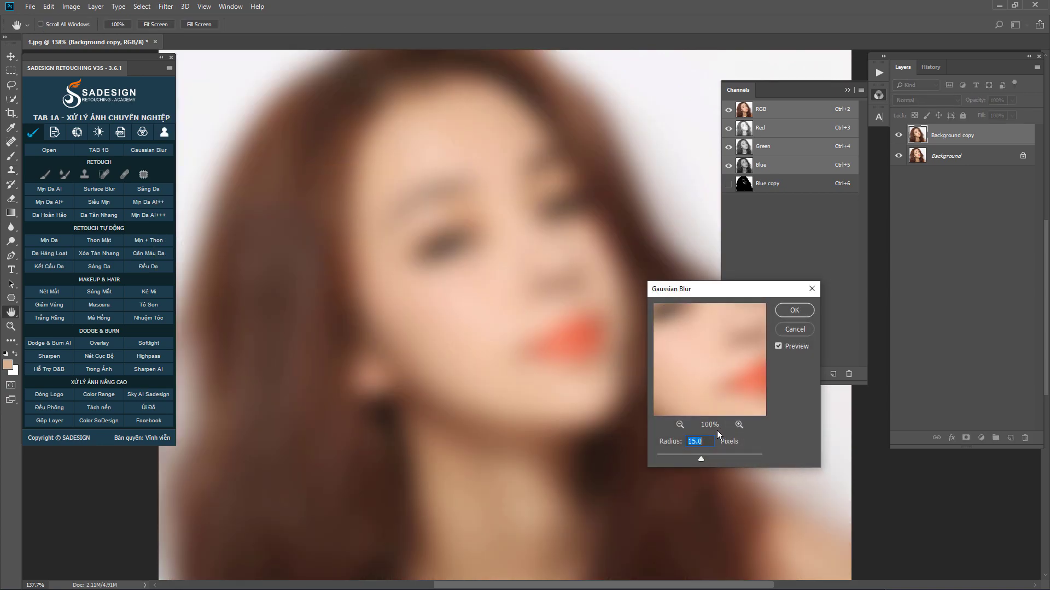
drag(695, 461, 696, 459)
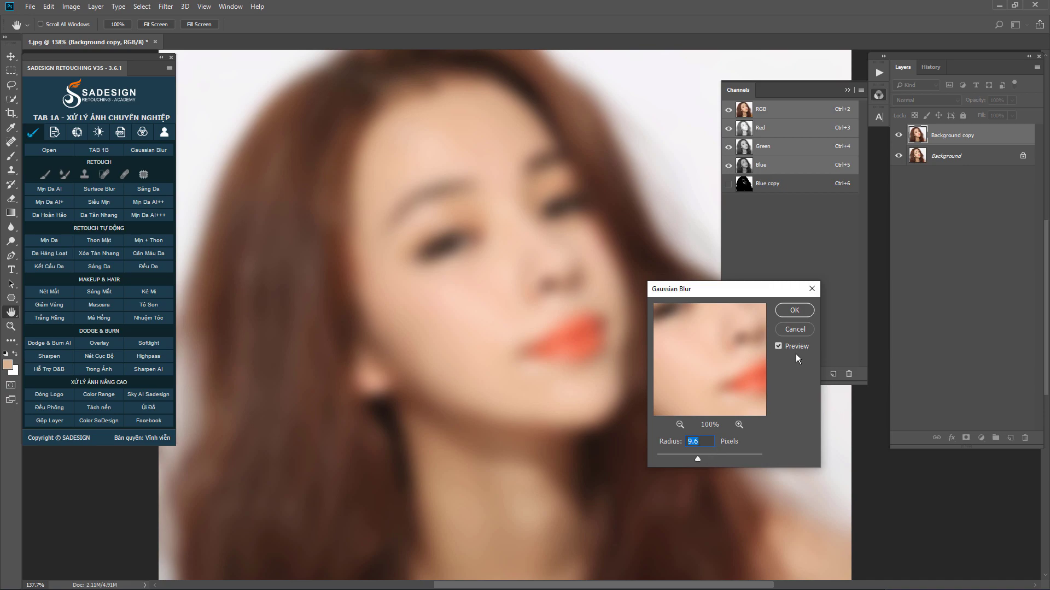
click(777, 348)
click(776, 347)
click(789, 315)
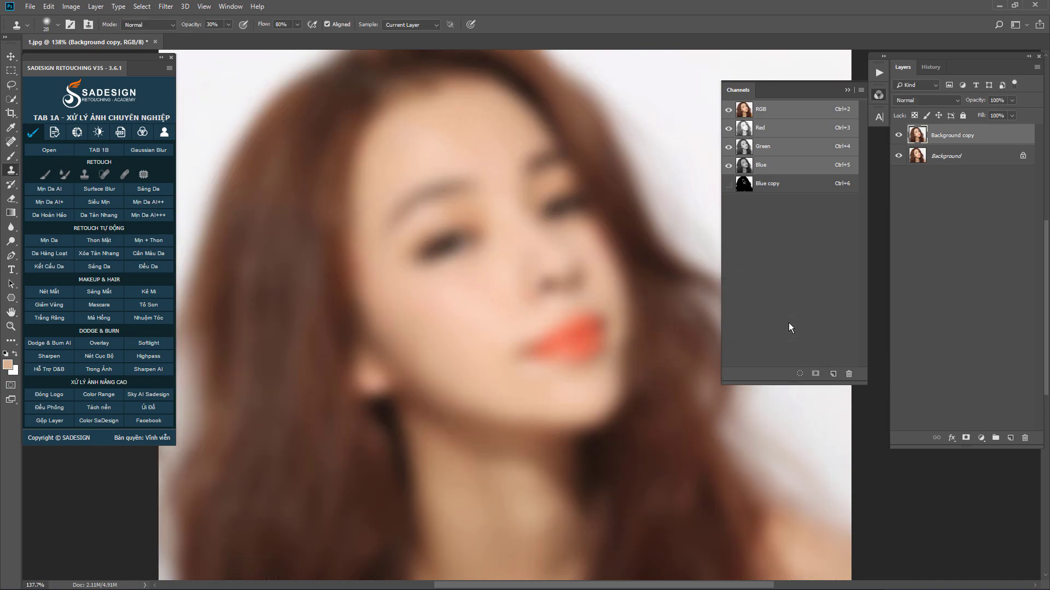
Step: Apply Add Noise at 0.6%, Gaussian distribution, Monochromatic, to Background copy
click(158, 6)
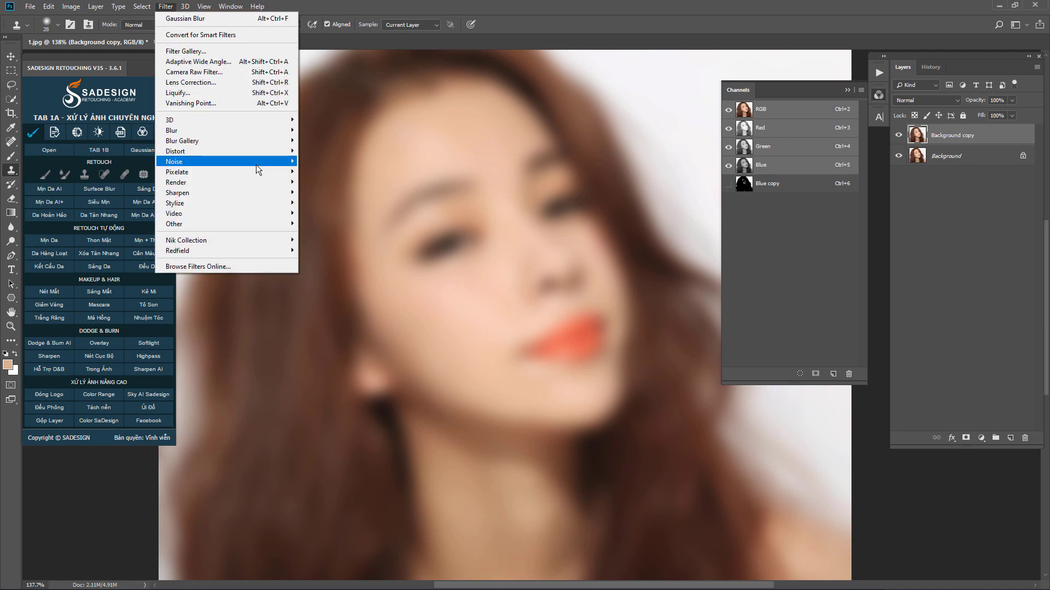
mouse_move(173, 162)
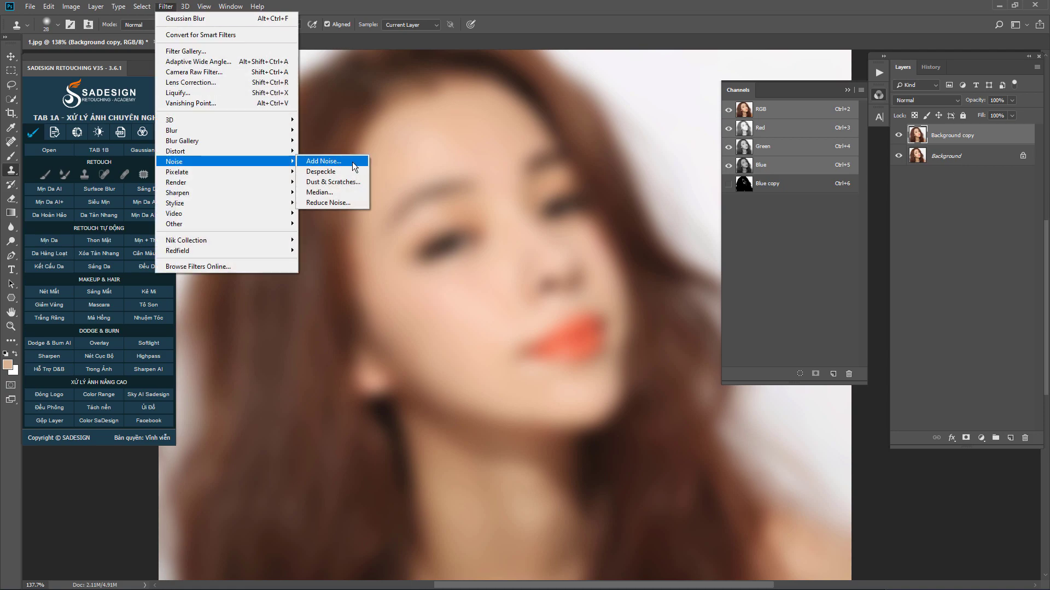
click(354, 166)
drag(493, 98, 726, 249)
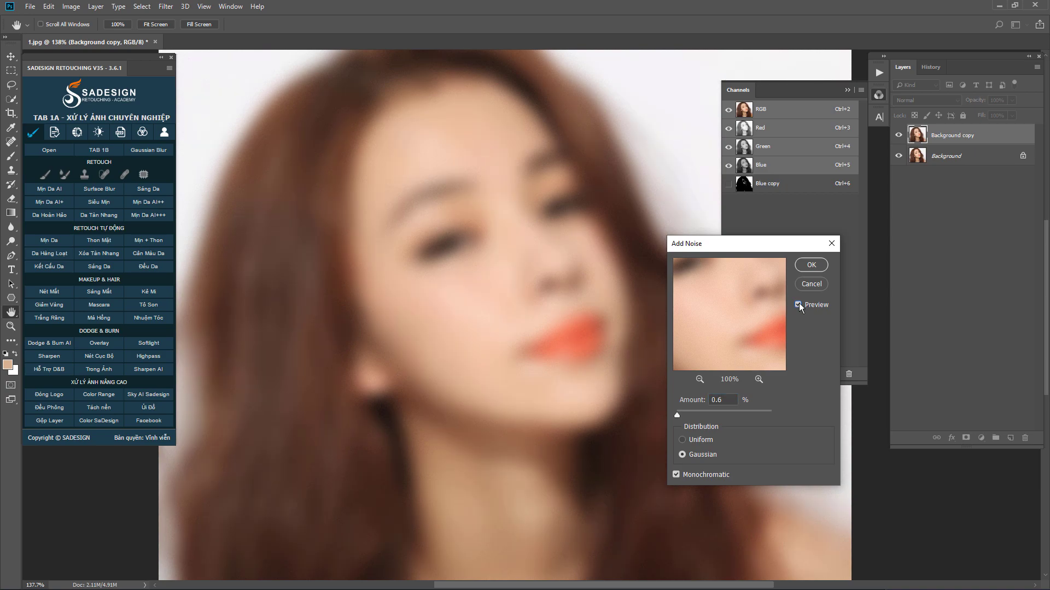
click(807, 267)
Step: Check the blurred Background copy, then give it a layer mask inverted to solid black
click(899, 138)
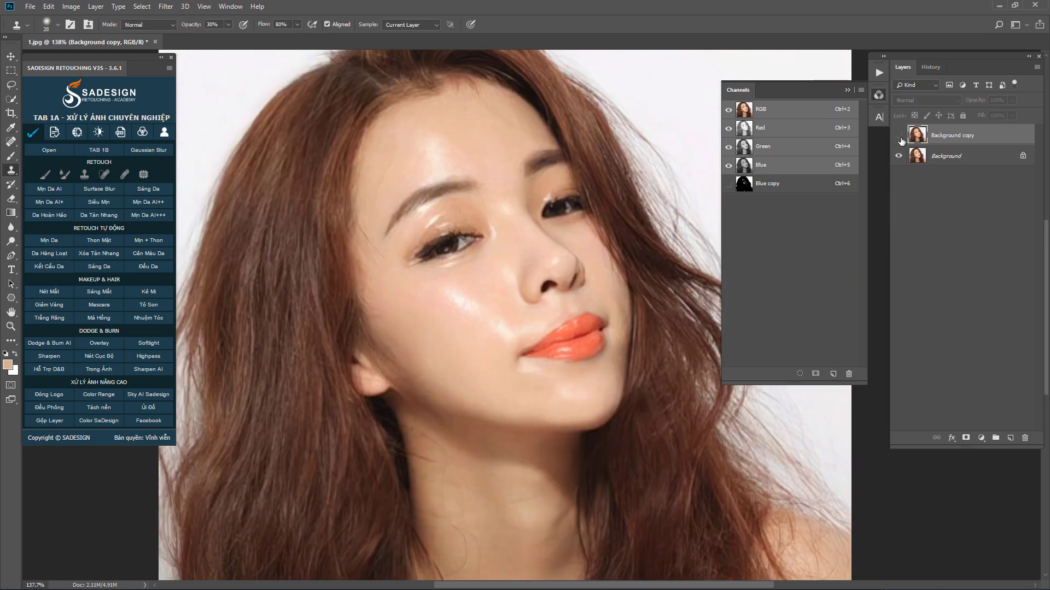
click(900, 138)
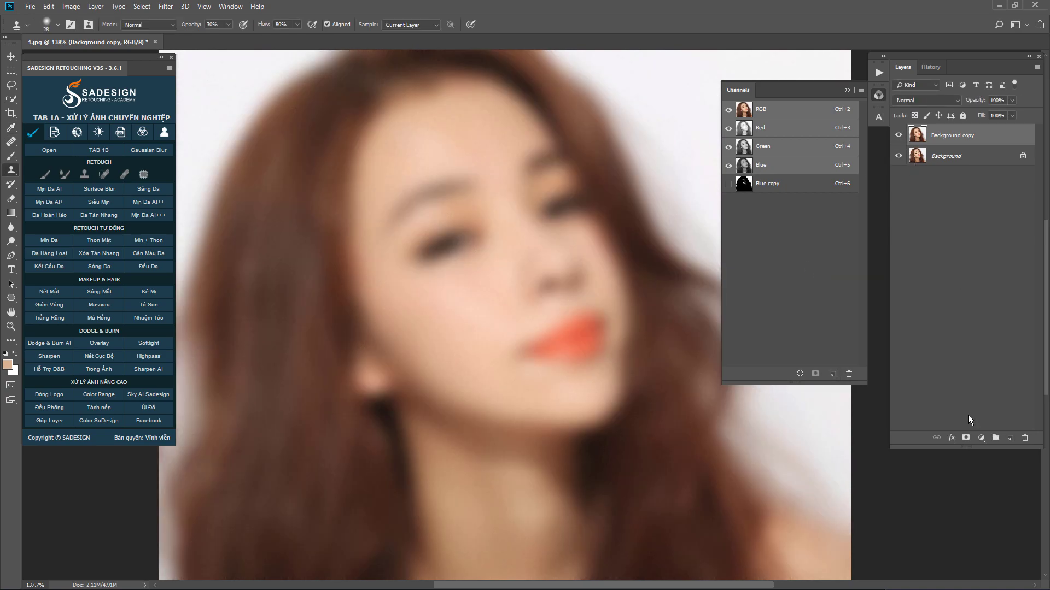
click(965, 438)
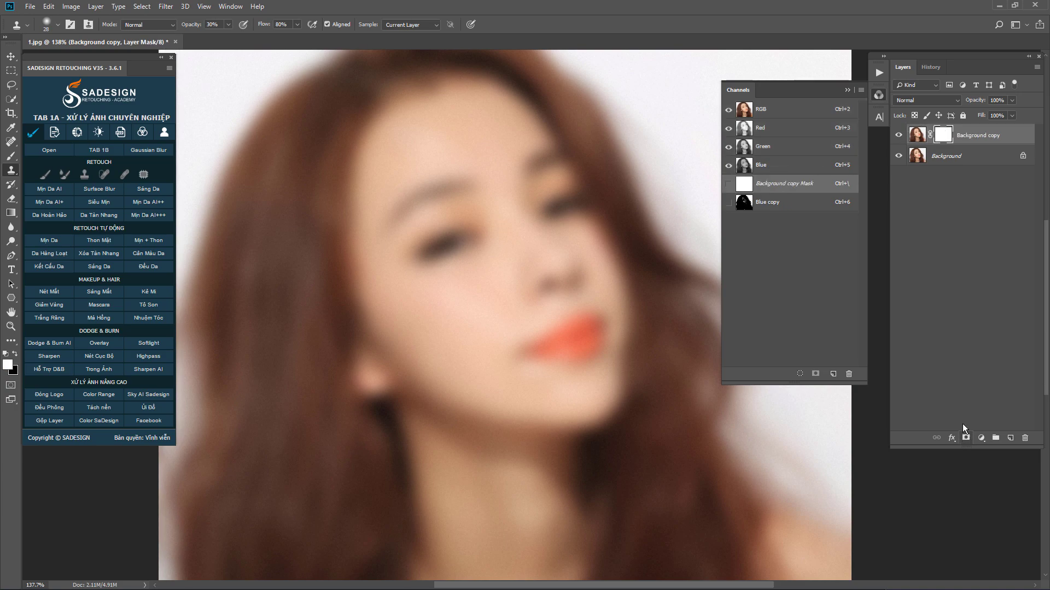
click(71, 7)
mouse_move(87, 35)
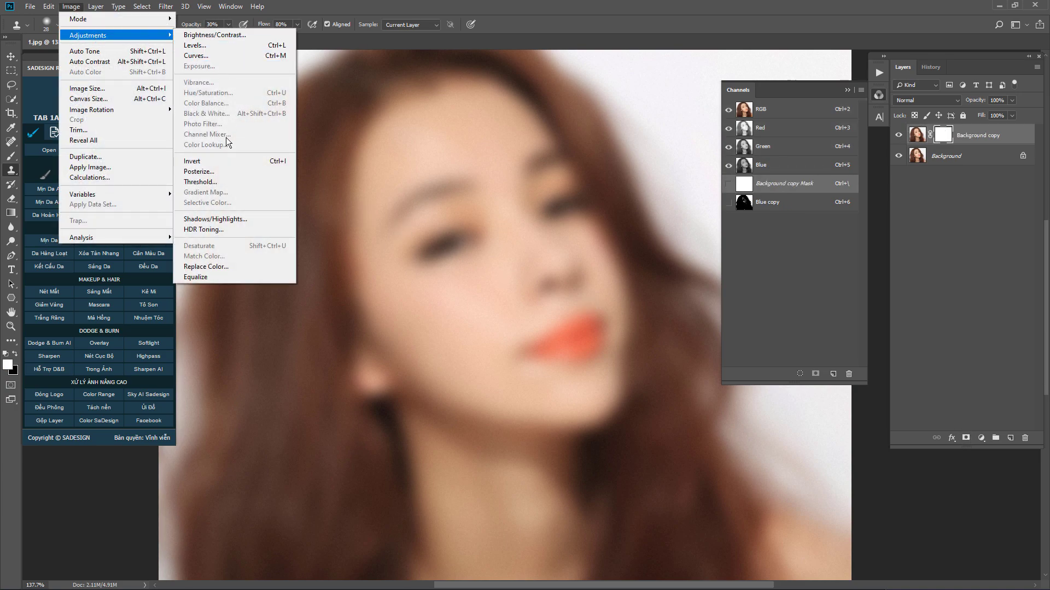
click(254, 163)
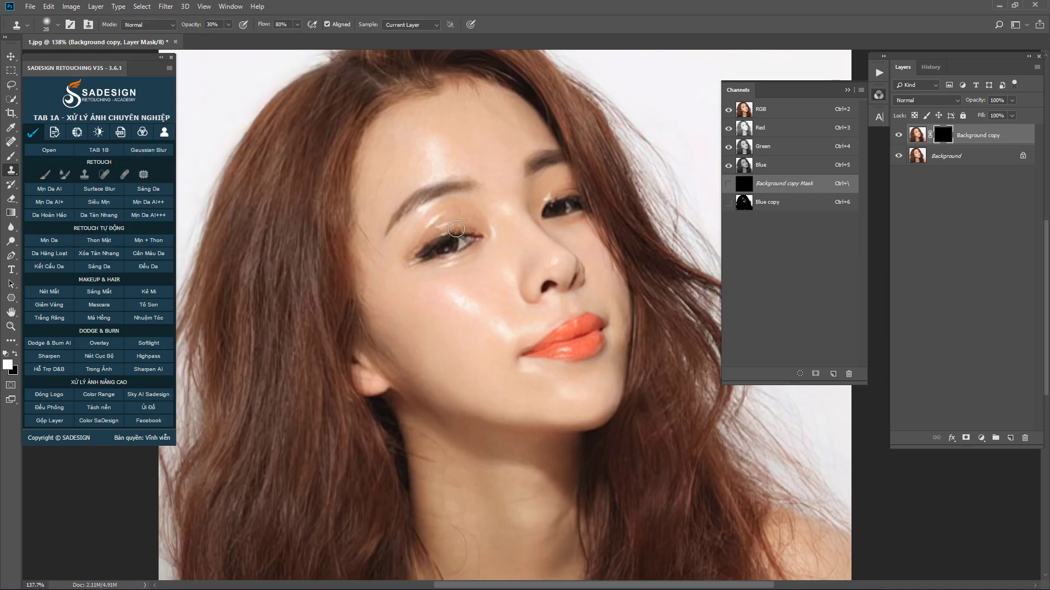
Step: Select the Brush Tool at 30% opacity and paint the mask over the cheek beside the mouth
key(b)
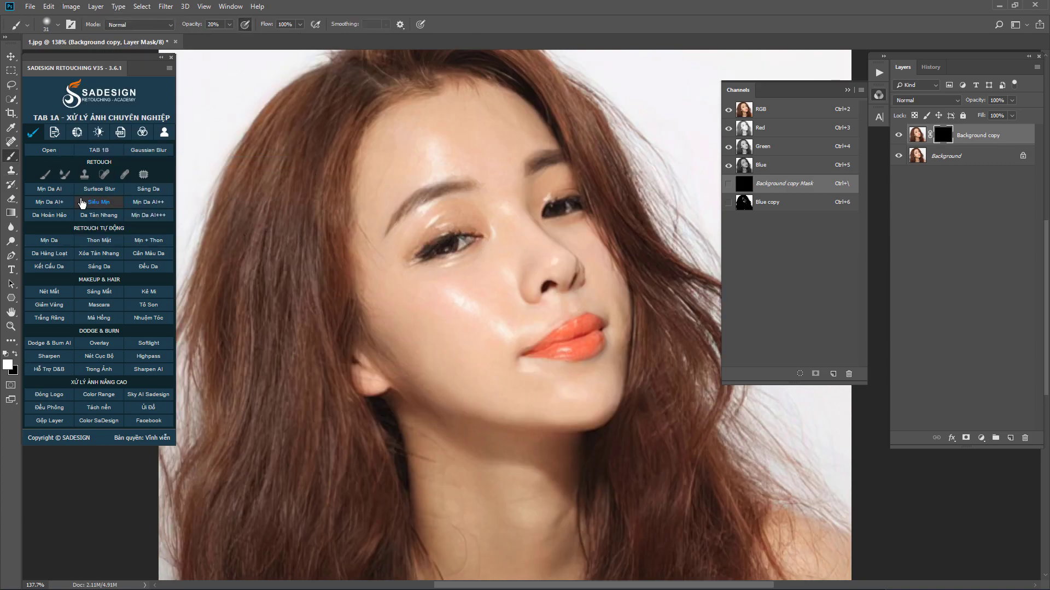
right_click(20, 160)
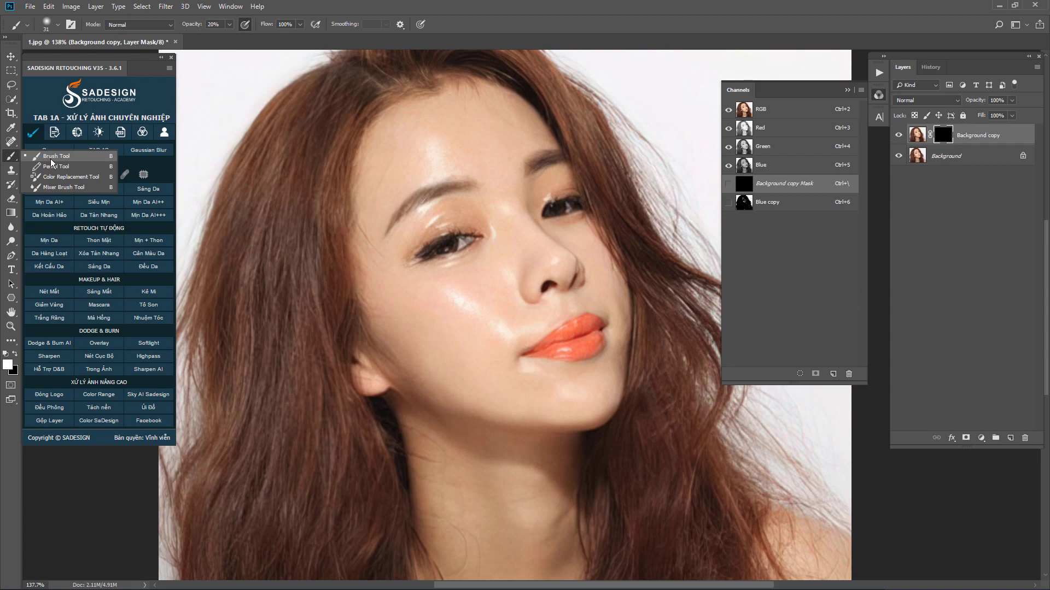
click(51, 158)
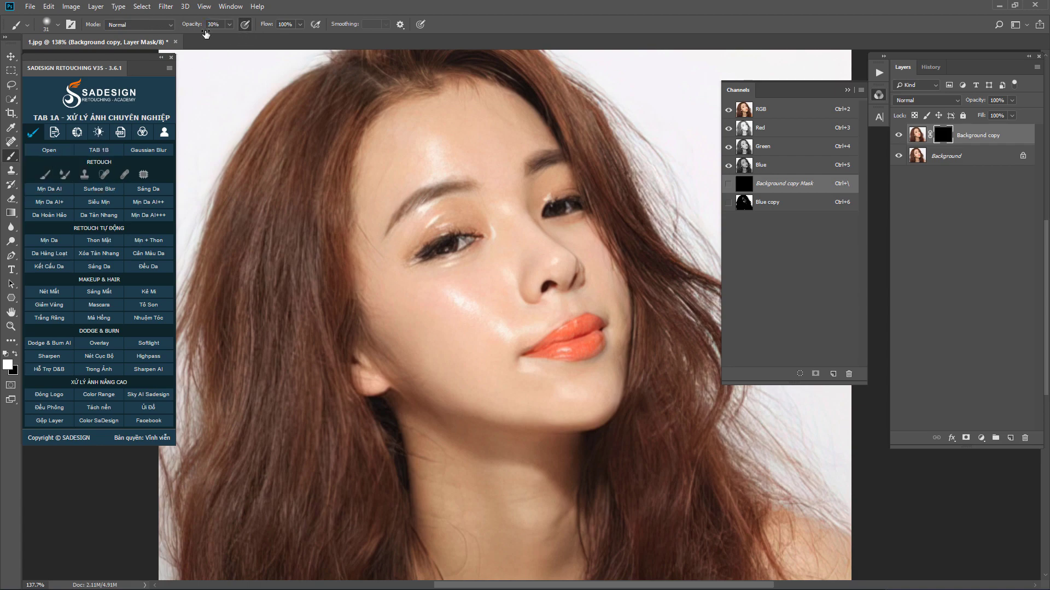
mouse_move(491, 327)
mouse_down()
mouse_move(457, 300)
mouse_move(496, 322)
mouse_up()
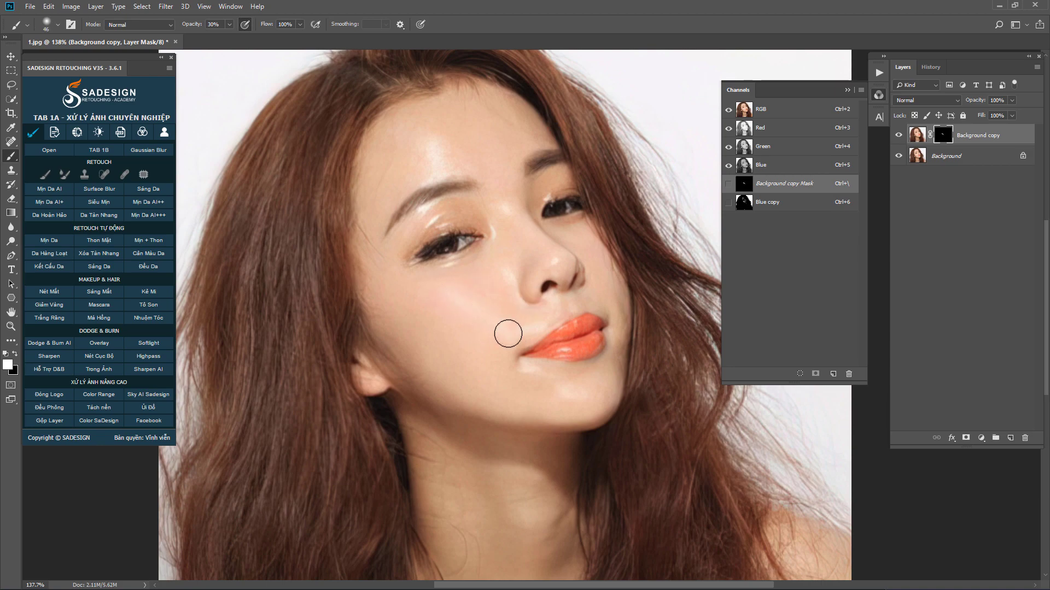
key(bracketleft)
key(bracketleft)
key(bracketleft)
key(bracketright)
key(bracketright)
key(bracketright)
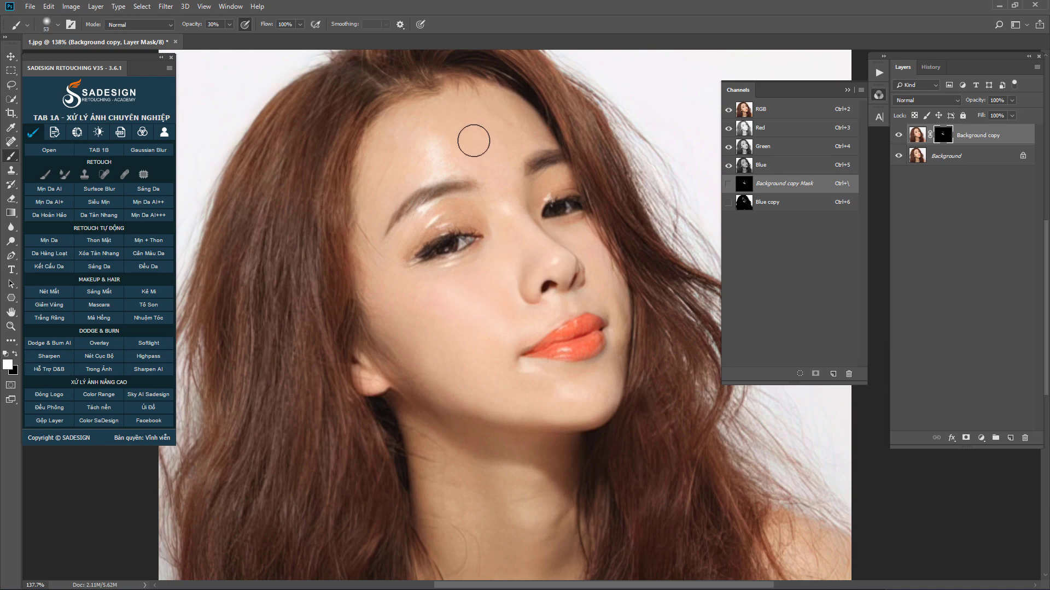
key(bracketleft)
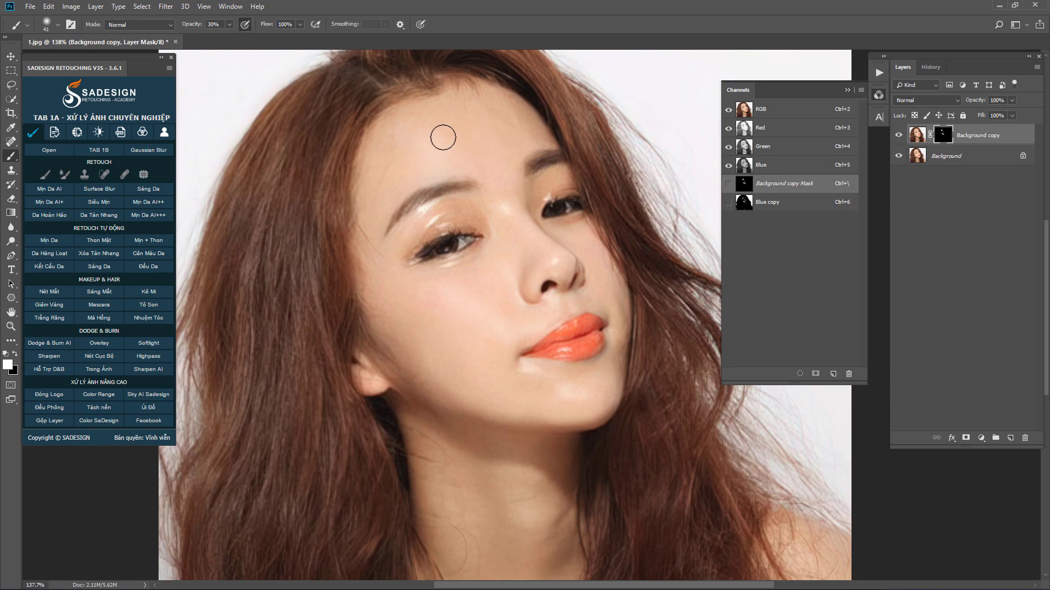
key(bracketleft)
Step: Paint the mask over the left eyelid, forehead, chin, upper lip and cheek, resizing the brush
mouse_move(445, 203)
mouse_down()
mouse_move(421, 215)
mouse_move(433, 206)
mouse_up()
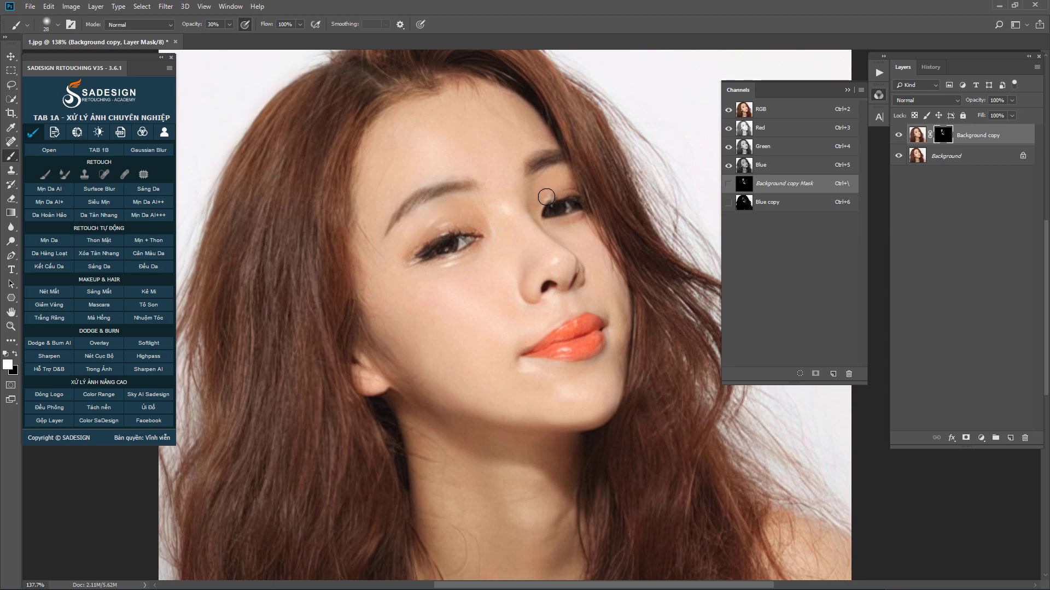
key(bracketleft)
key(bracketleft)
key(bracketright)
mouse_move(502, 314)
mouse_down()
mouse_move(521, 307)
mouse_move(494, 290)
mouse_up()
drag(418, 167, 462, 147)
drag(546, 391, 530, 391)
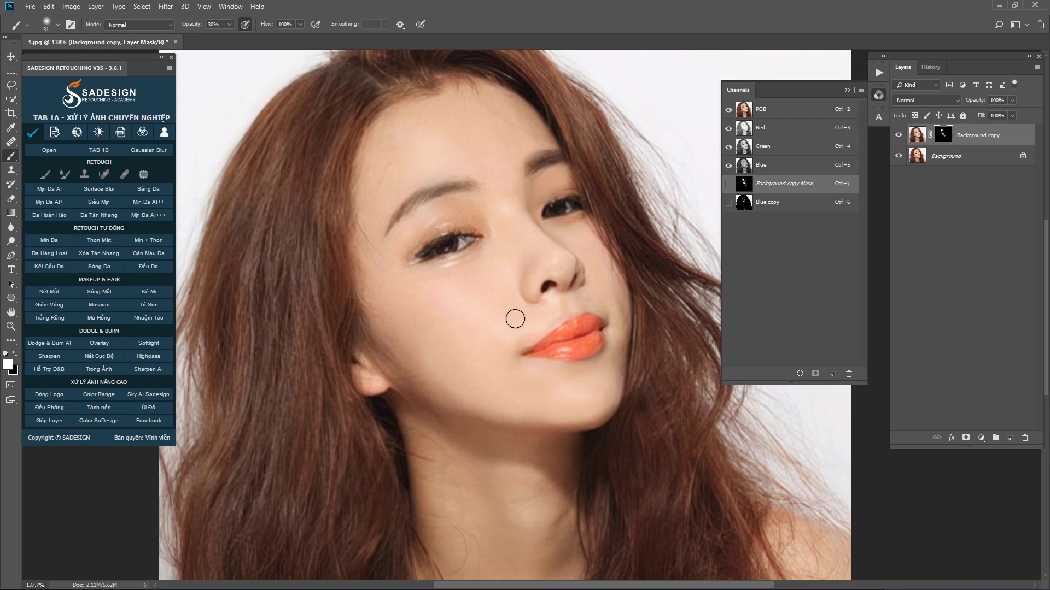
drag(506, 340, 516, 330)
drag(589, 307, 592, 310)
drag(469, 375, 473, 374)
Step: Paint the Background copy mask over the neck, upper lip, nose bridge and forehead
scroll(460, 330, down, 3)
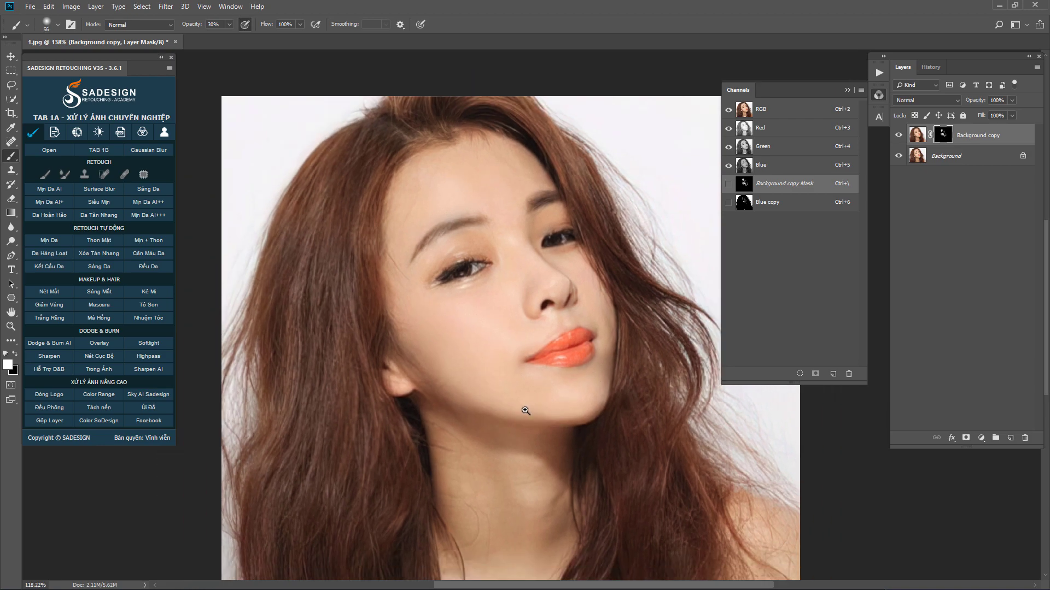
drag(546, 468, 563, 467)
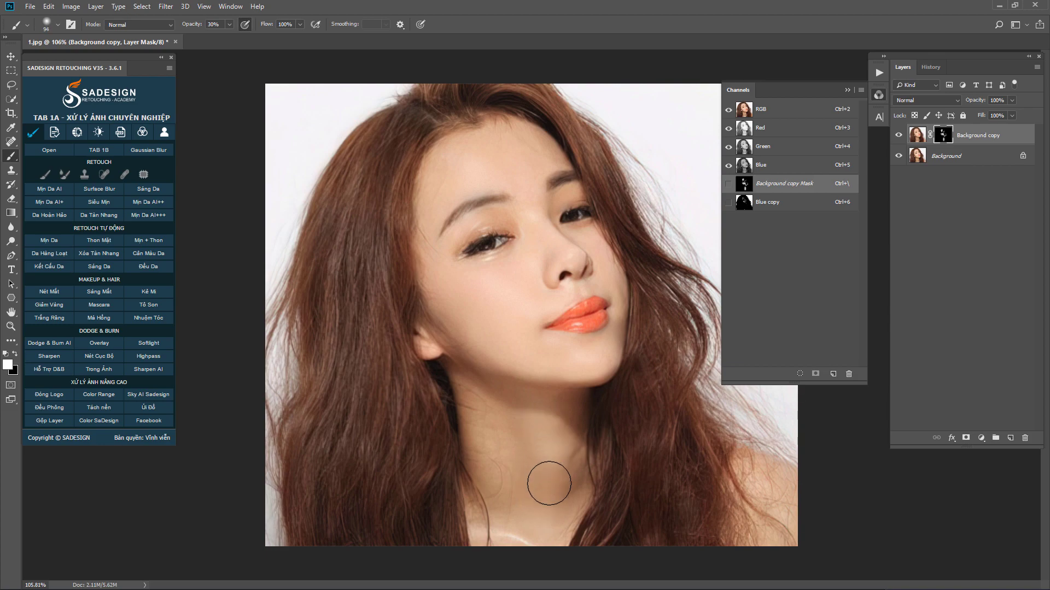
drag(546, 498, 530, 499)
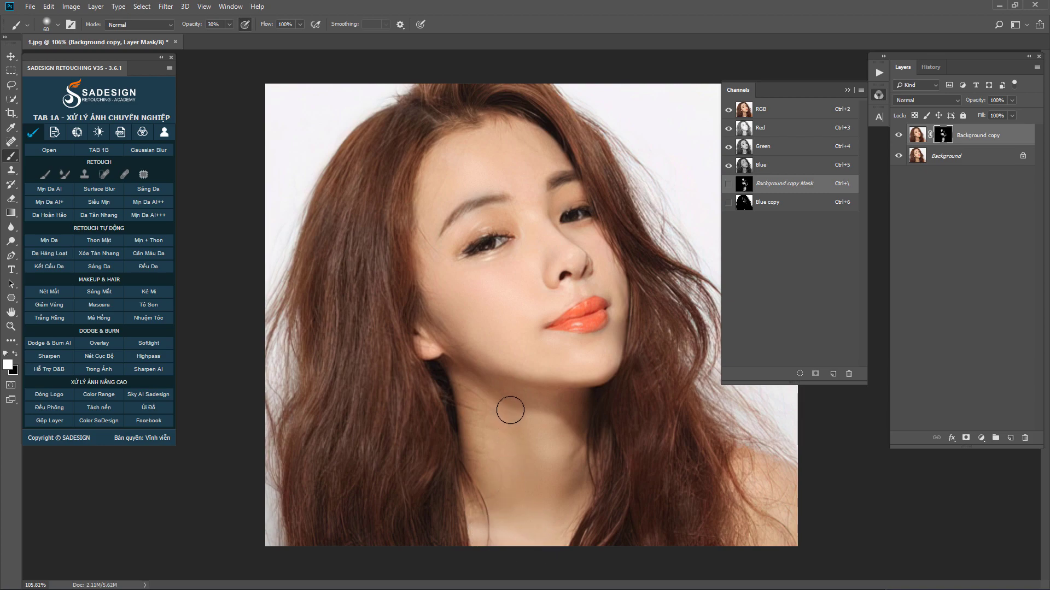
alt+scroll(580, 267, up, 2)
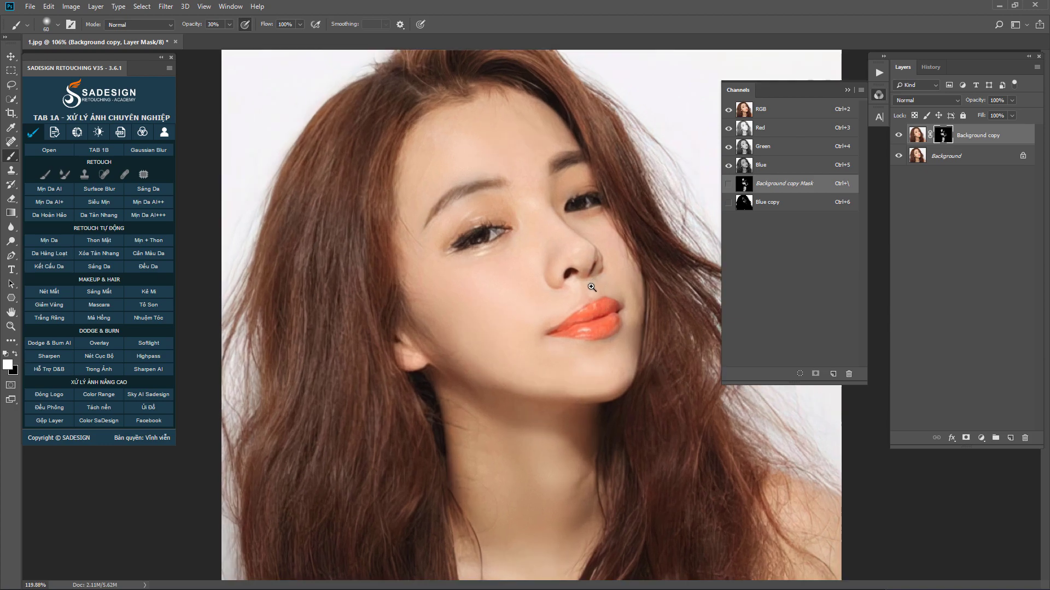
alt+scroll(591, 285, up, 1)
drag(585, 299, 581, 298)
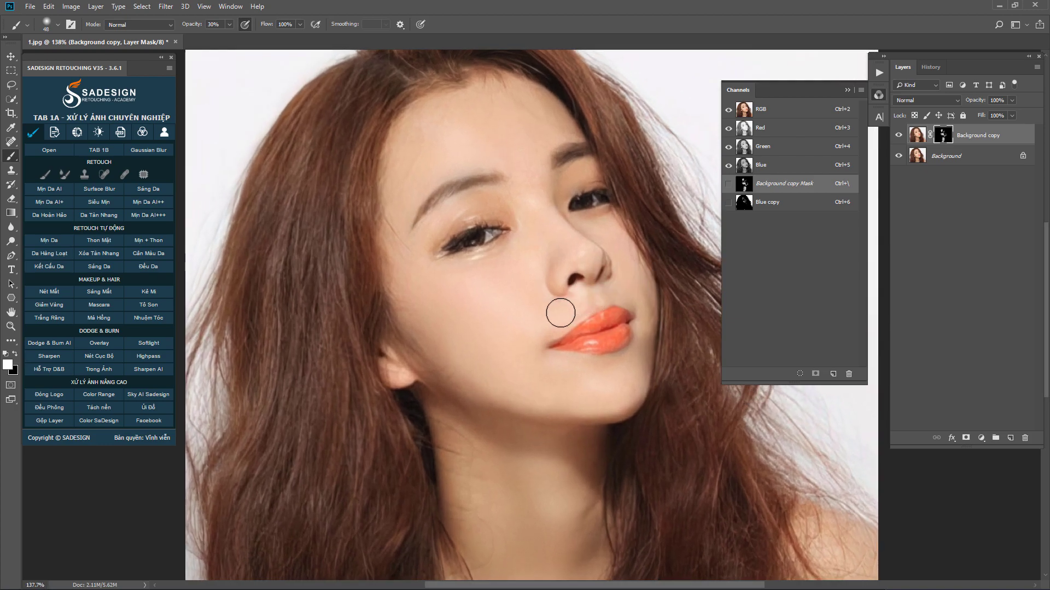
drag(566, 227, 557, 227)
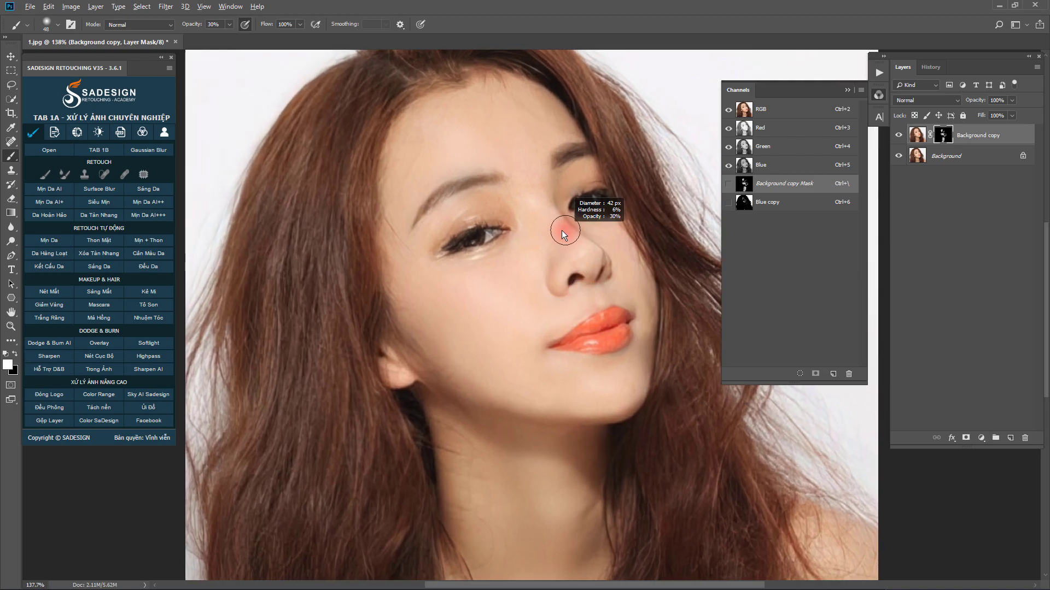
drag(495, 107, 499, 108)
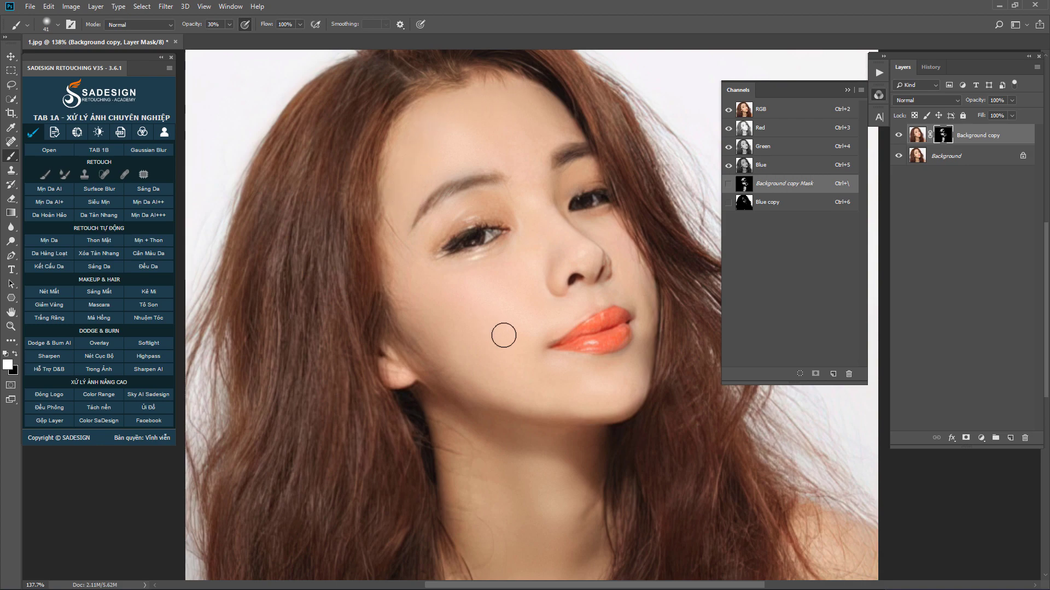
Step: Toggle Background copy's visibility to compare the retouch with the original
click(898, 135)
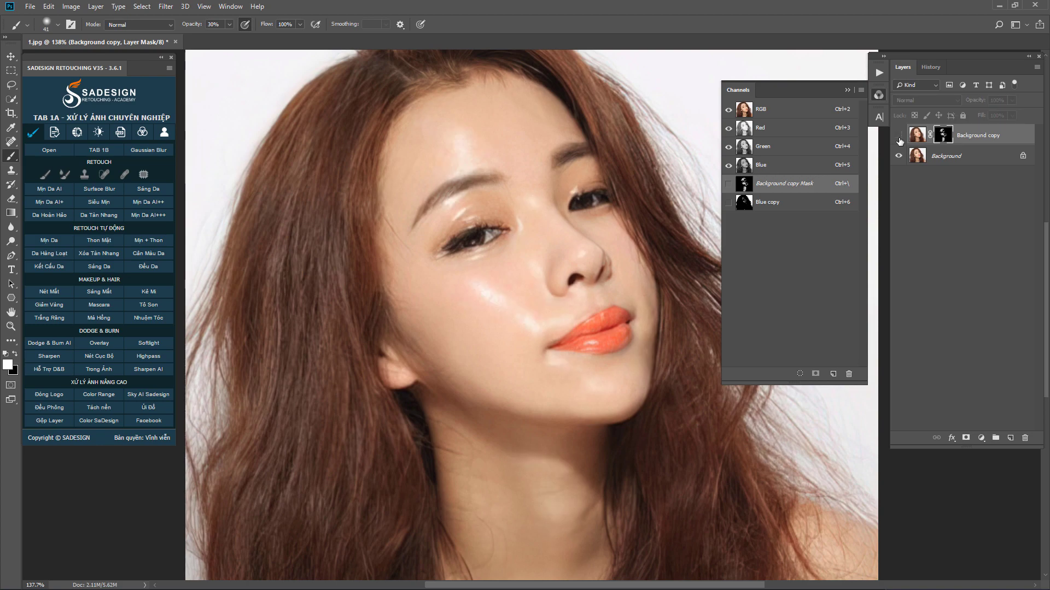
click(899, 135)
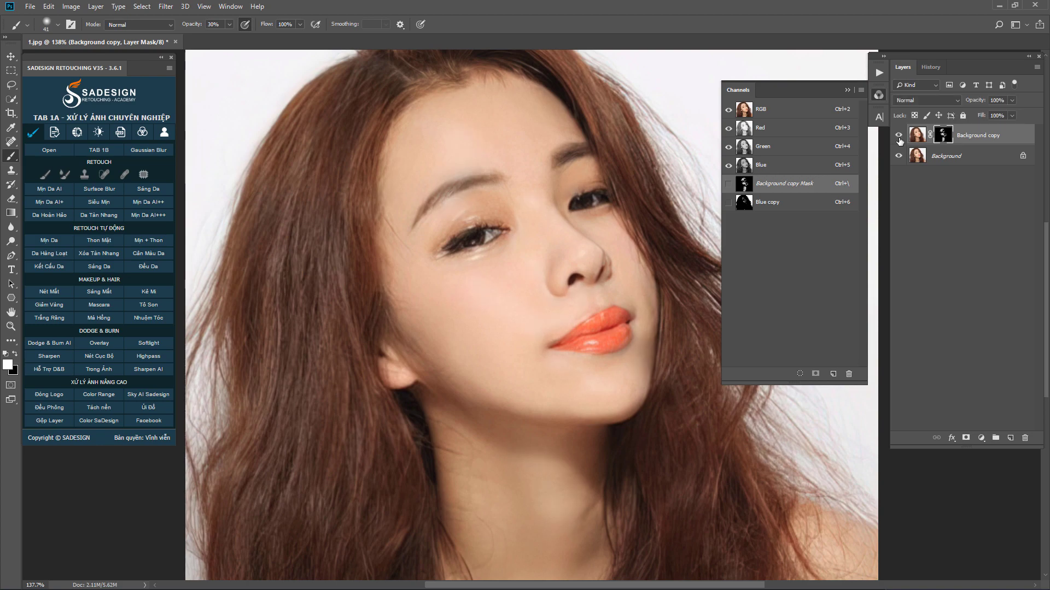
click(898, 136)
Step: Re-show Background copy and stamp all visible layers into a new Layer 1 with Ctrl+Alt+Shift+E
click(898, 135)
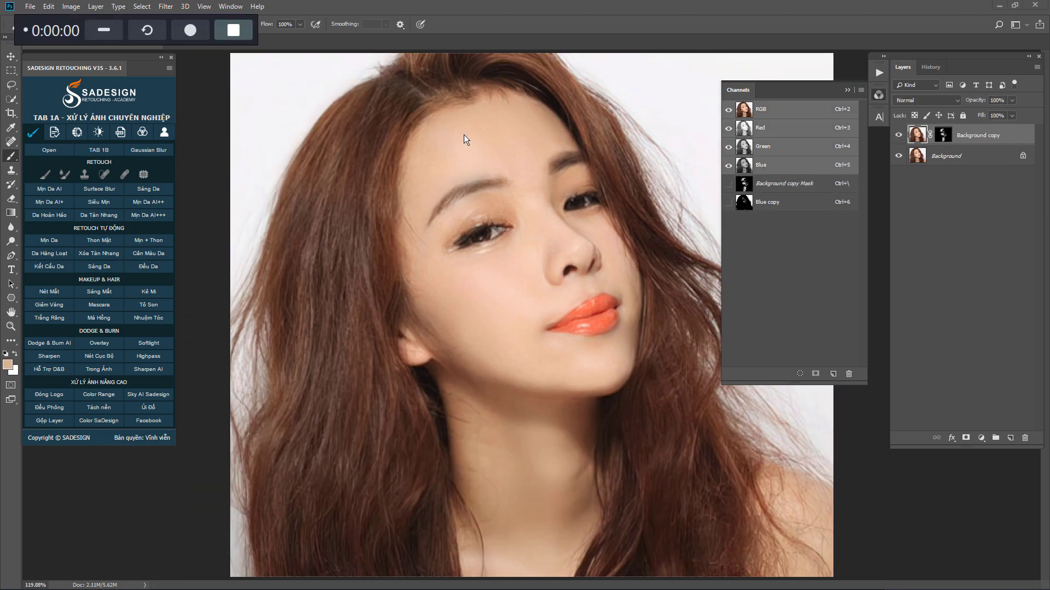
click(106, 30)
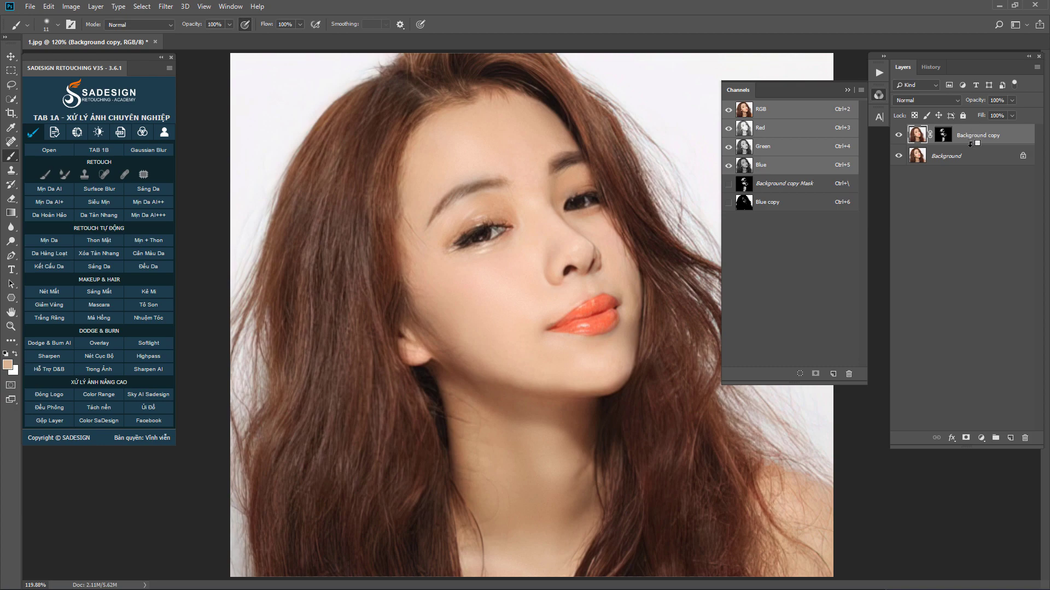
key(ctrl+shift+alt+e)
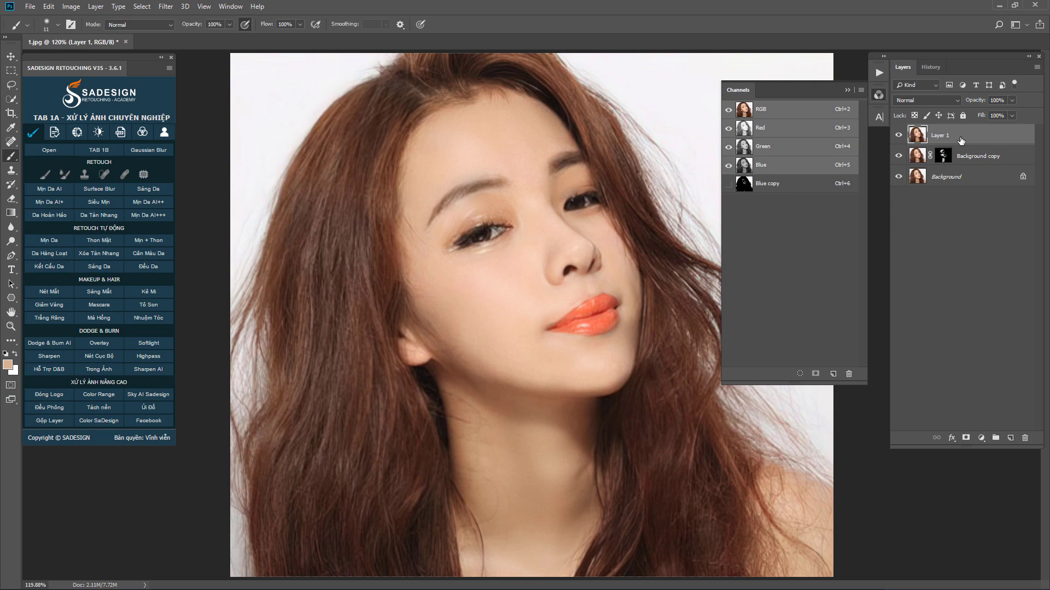
Step: Set up a High Pass filter on Layer 1 with a 2-pixel radius
click(164, 7)
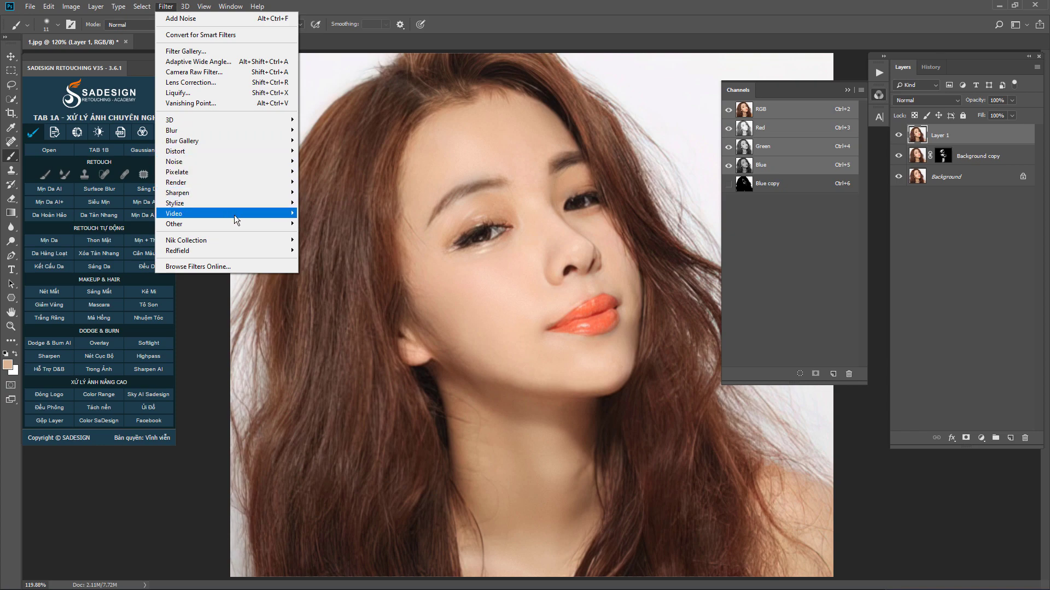
mouse_move(175, 224)
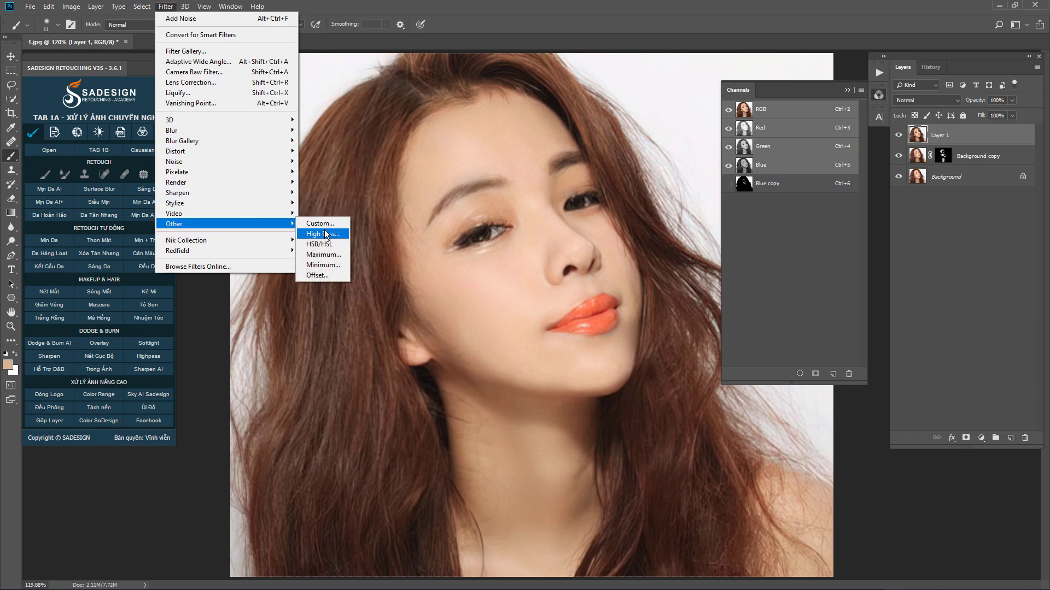
click(321, 234)
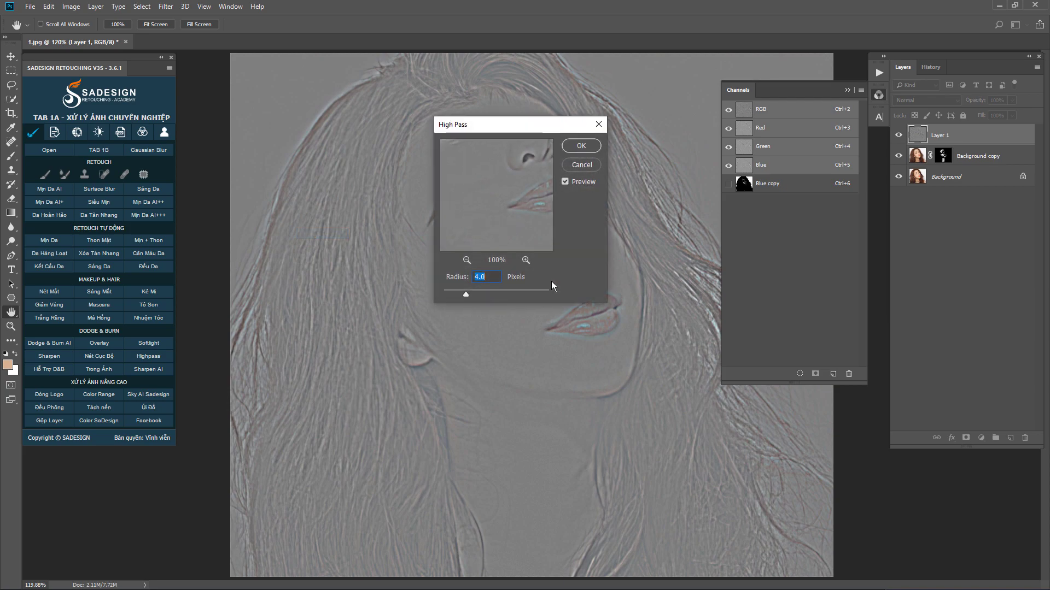
text(1)
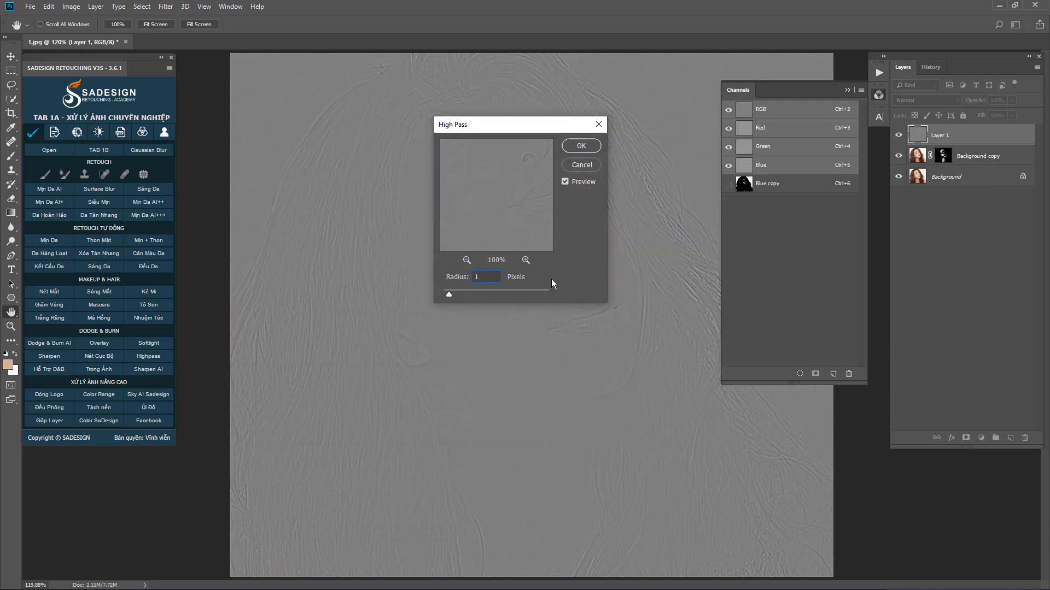
text(2)
key(BackSpace)
text(1)
drag(504, 123, 605, 182)
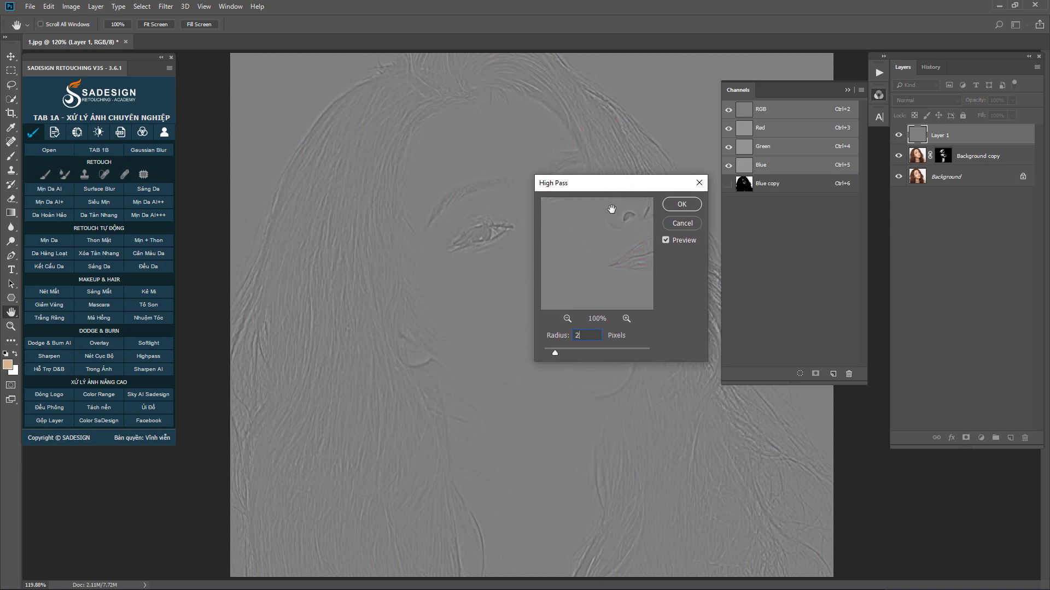
Step: Apply the High Pass filter, then try Lighten and Soft Light blend modes on Layer 1
click(687, 203)
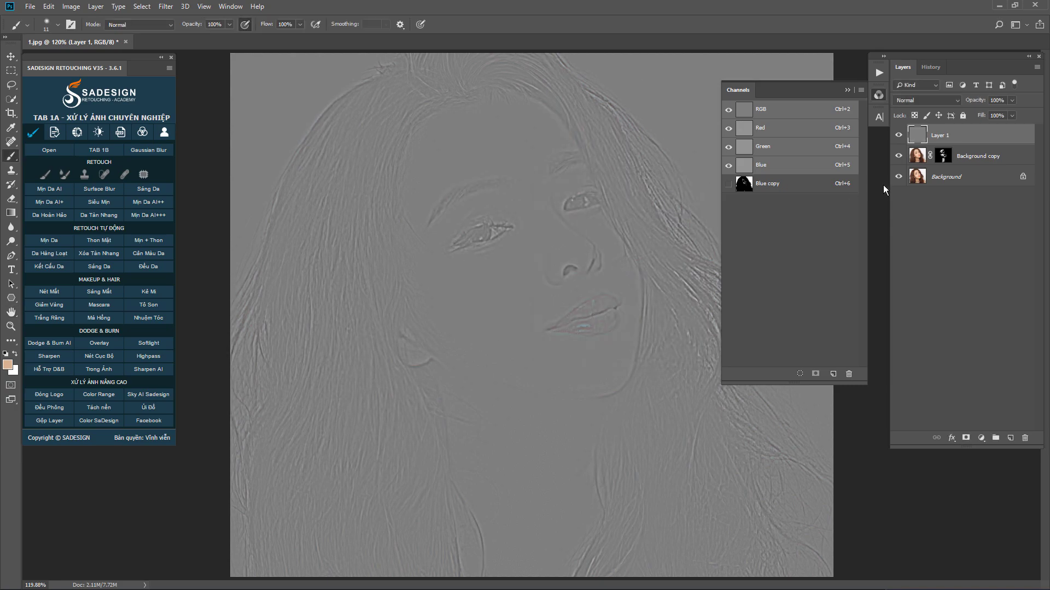
click(932, 101)
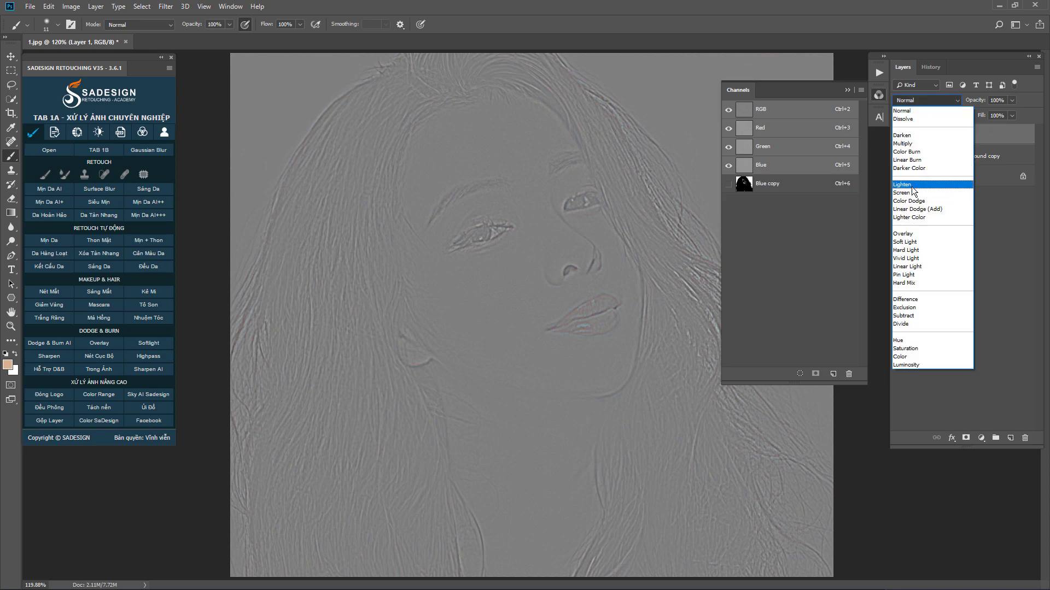
click(911, 186)
click(919, 100)
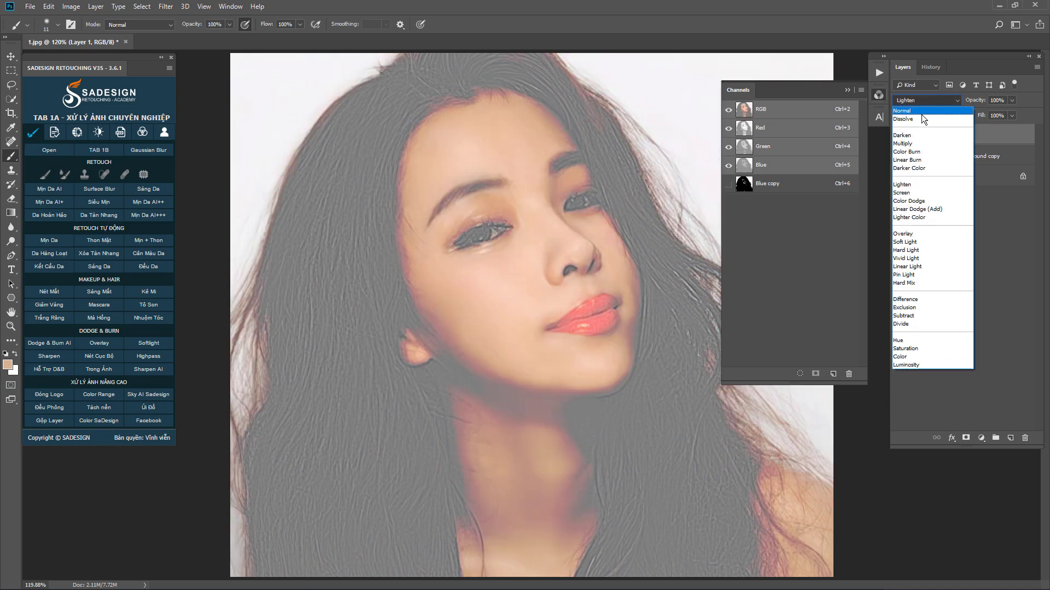
click(918, 241)
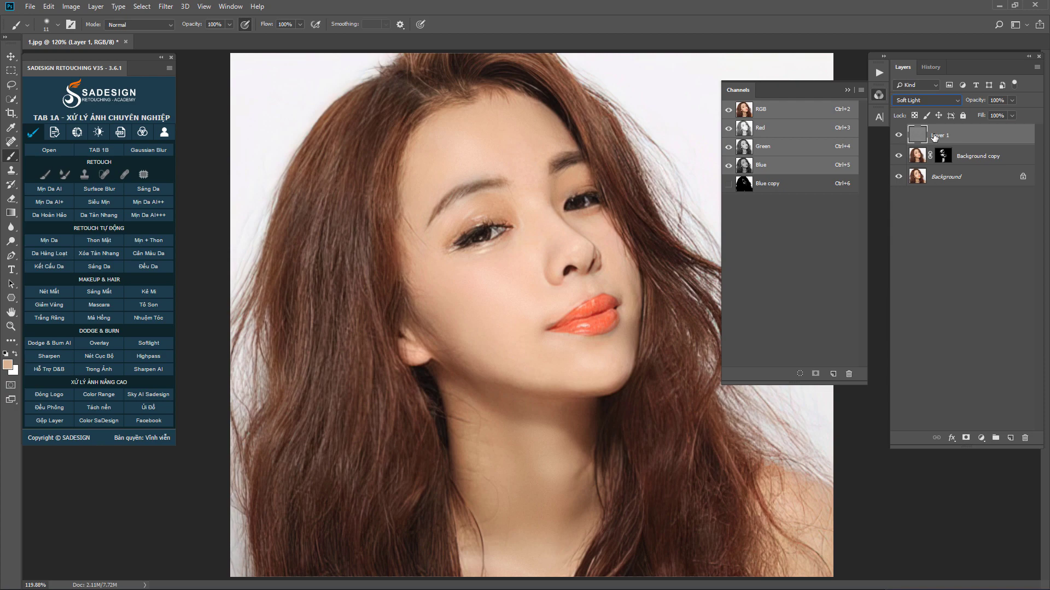
click(899, 136)
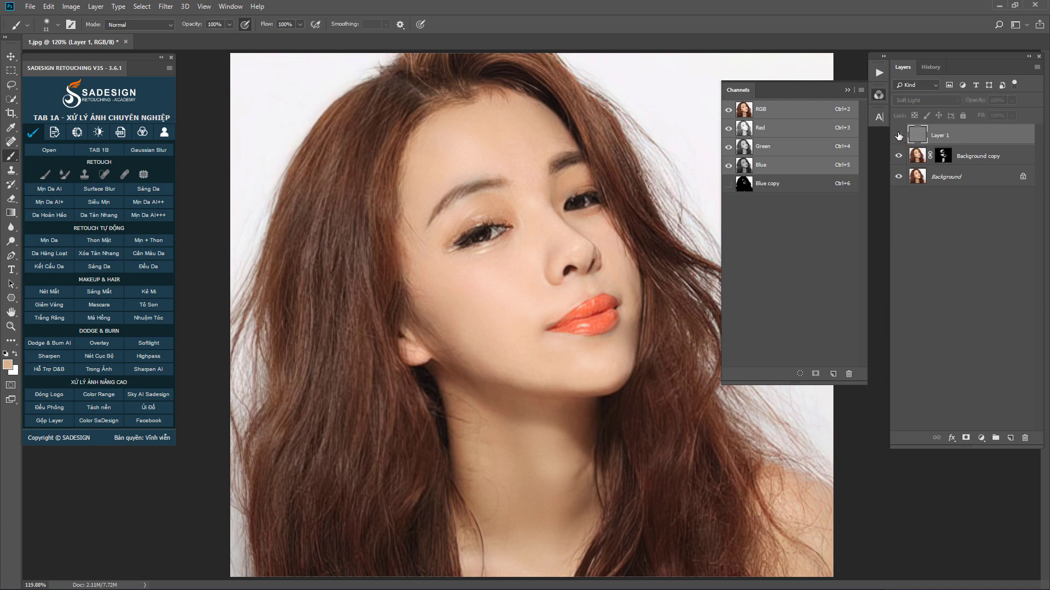
click(899, 136)
Step: Set Layer 1's blend mode to Hard Light and compare it hidden and shown
click(926, 100)
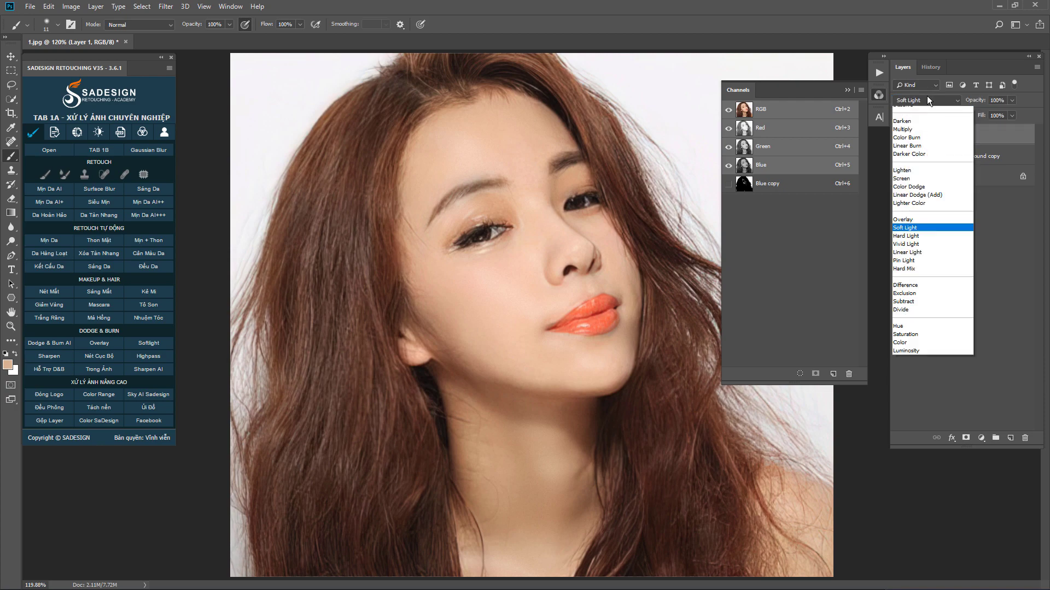
click(910, 250)
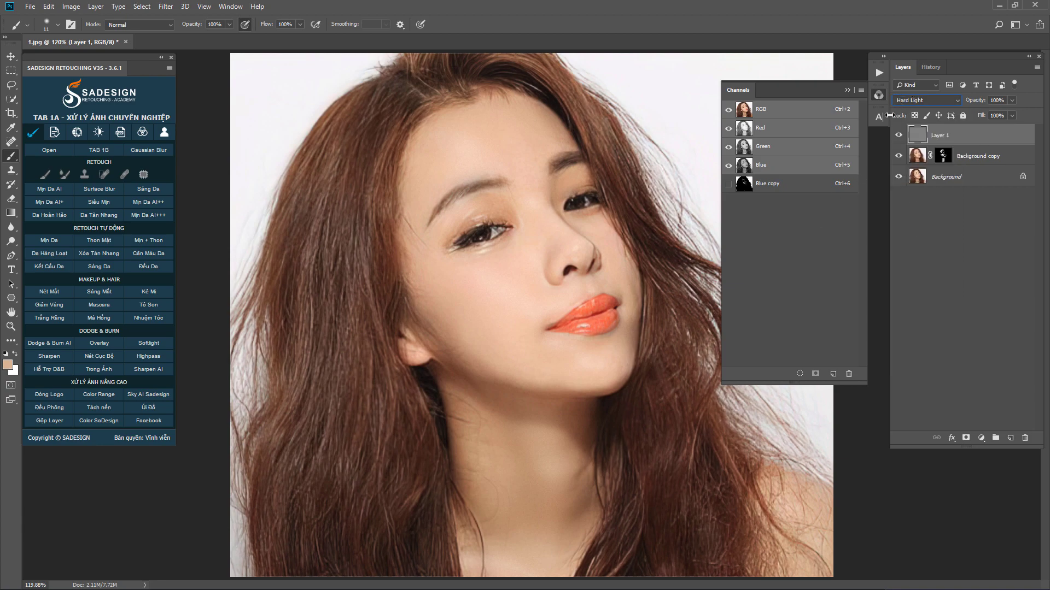
click(897, 136)
click(897, 135)
Step: Add a layer mask to Layer 1 and invert it to solid black
click(964, 438)
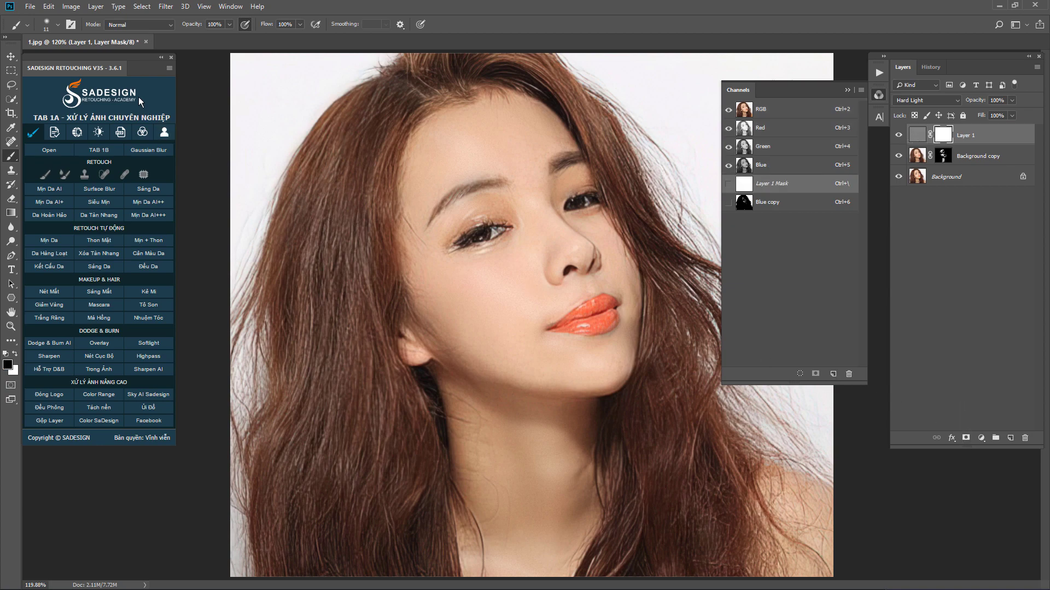
click(71, 6)
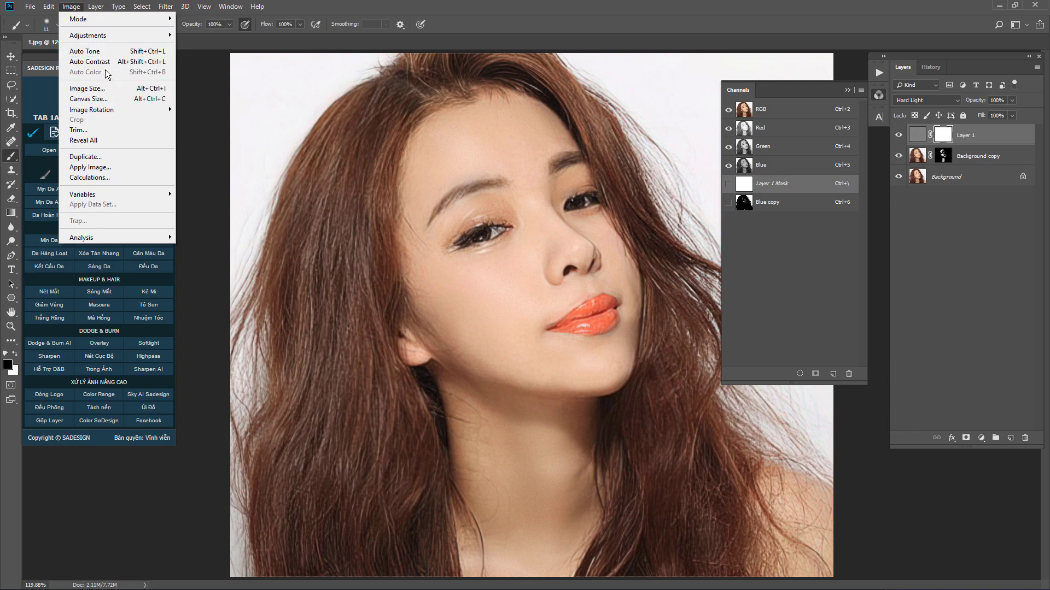
mouse_move(87, 35)
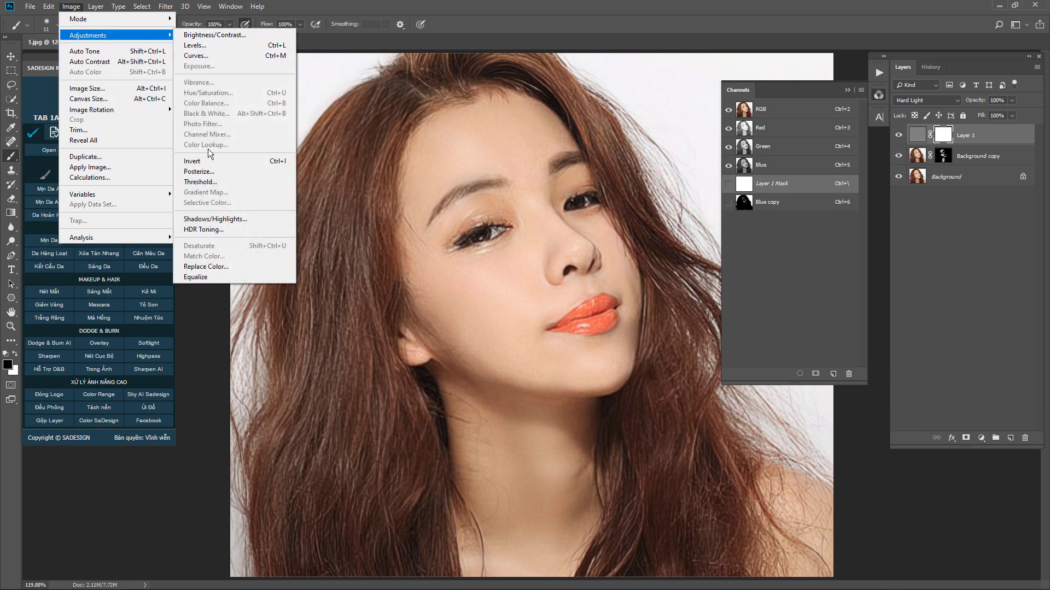
click(213, 160)
Step: Zoom in and pick the Brush tool at about 63 px with 50% opacity
scroll(510, 292, up, 2)
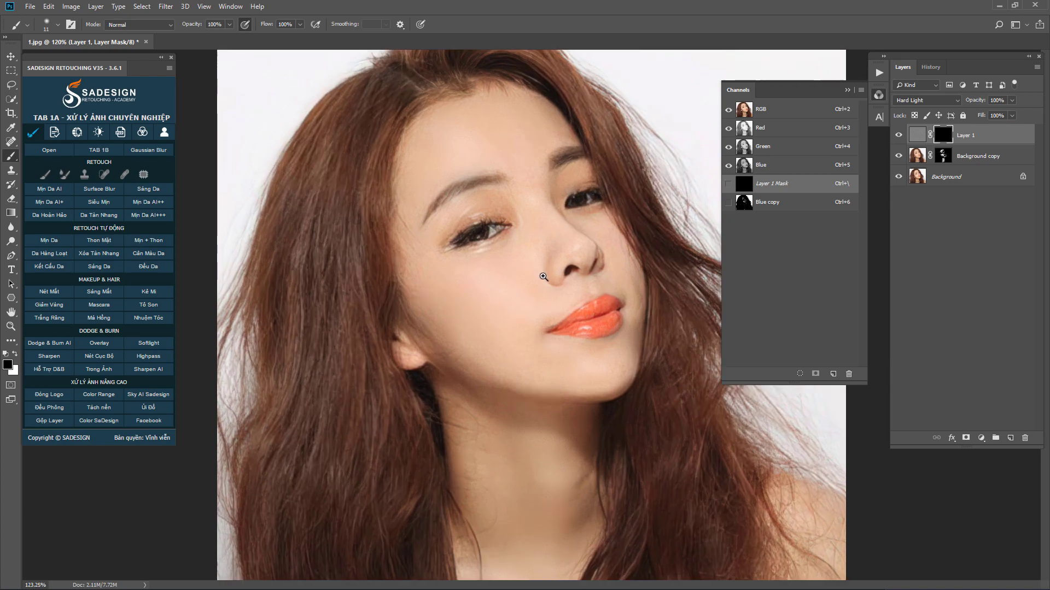
scroll(510, 292, up, 1)
drag(510, 292, 536, 292)
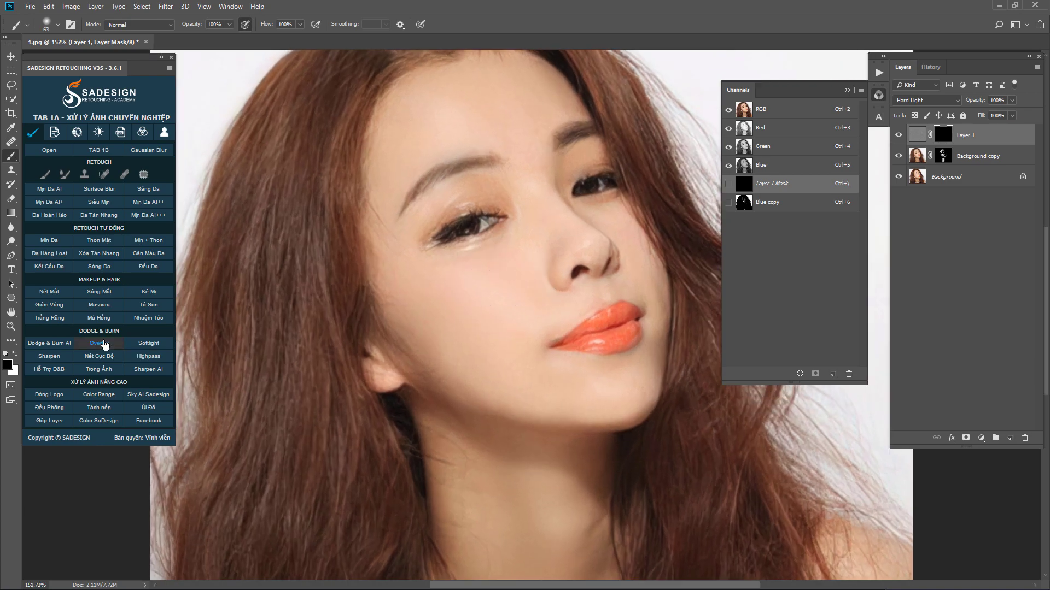
right_click(11, 157)
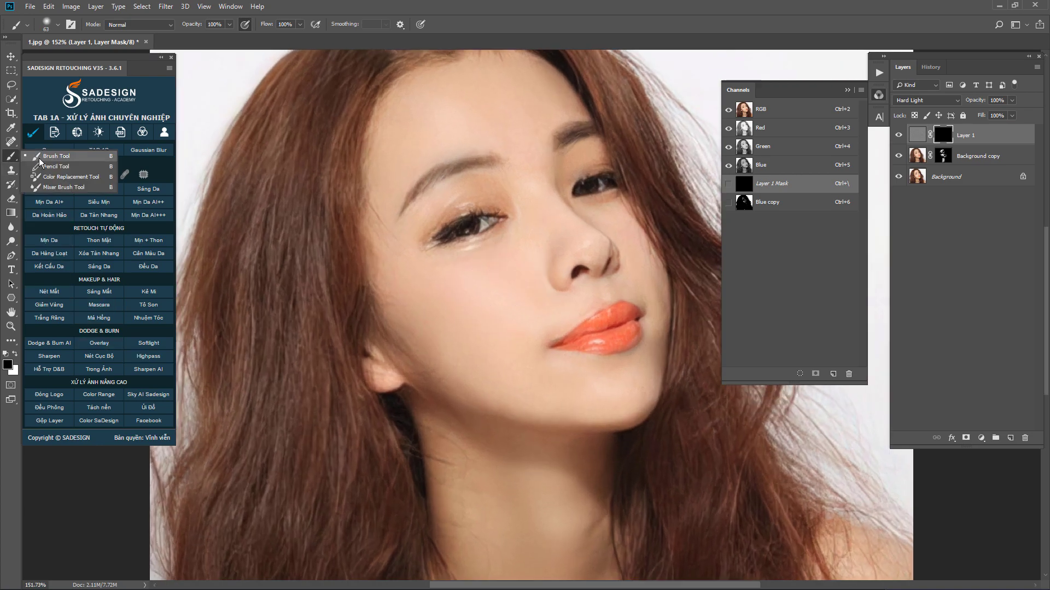
click(41, 158)
text(50)
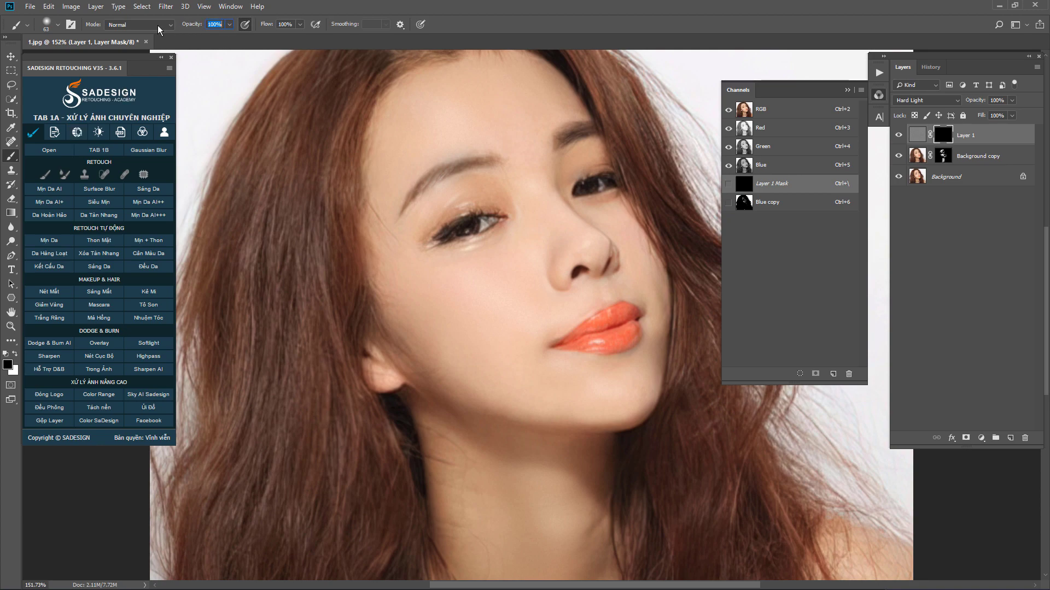
Step: Paint white on Layer 1's mask over the under-eye skin and right eye's lash line
click(15, 354)
key(bracketright)
key(bracketright)
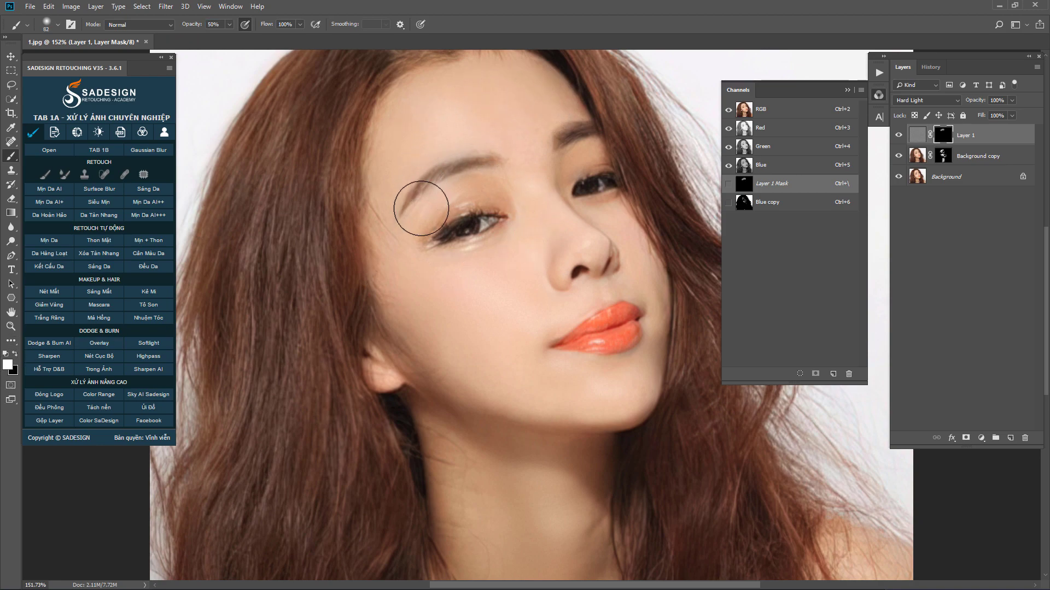
mouse_move(421, 207)
mouse_down()
mouse_move(409, 243)
mouse_move(520, 268)
mouse_move(547, 206)
mouse_move(629, 227)
mouse_move(516, 326)
mouse_move(465, 343)
mouse_move(613, 394)
mouse_move(605, 389)
mouse_move(660, 339)
mouse_up()
key(bracketleft)
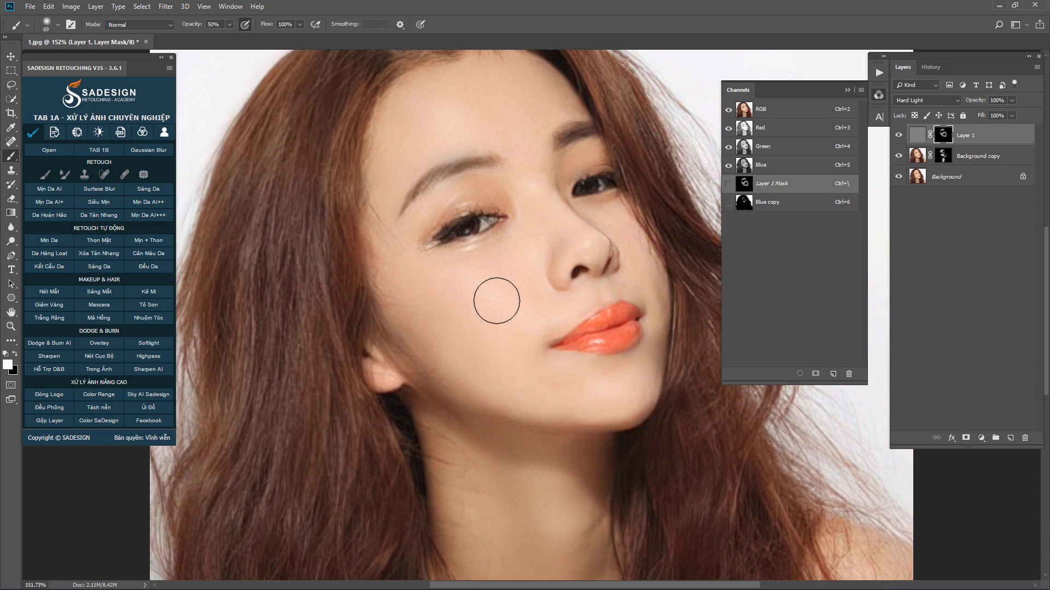
key(bracketright)
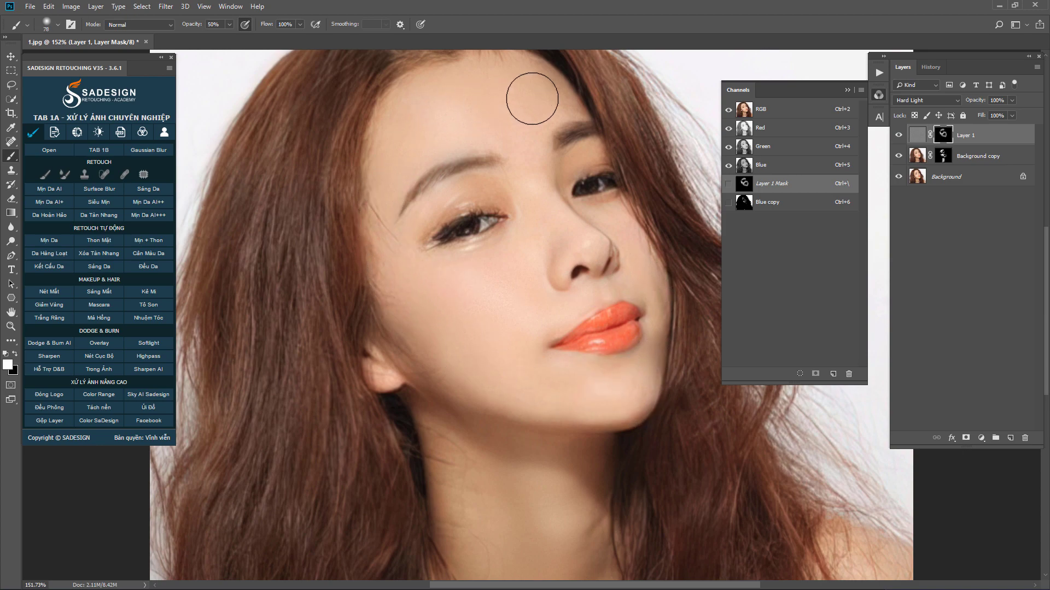
drag(509, 263, 499, 265)
drag(579, 187, 623, 180)
Step: Set brush opacity to 30% and paint the mask over cheeks, forehead, nose and chin
scroll(568, 200, down, 3)
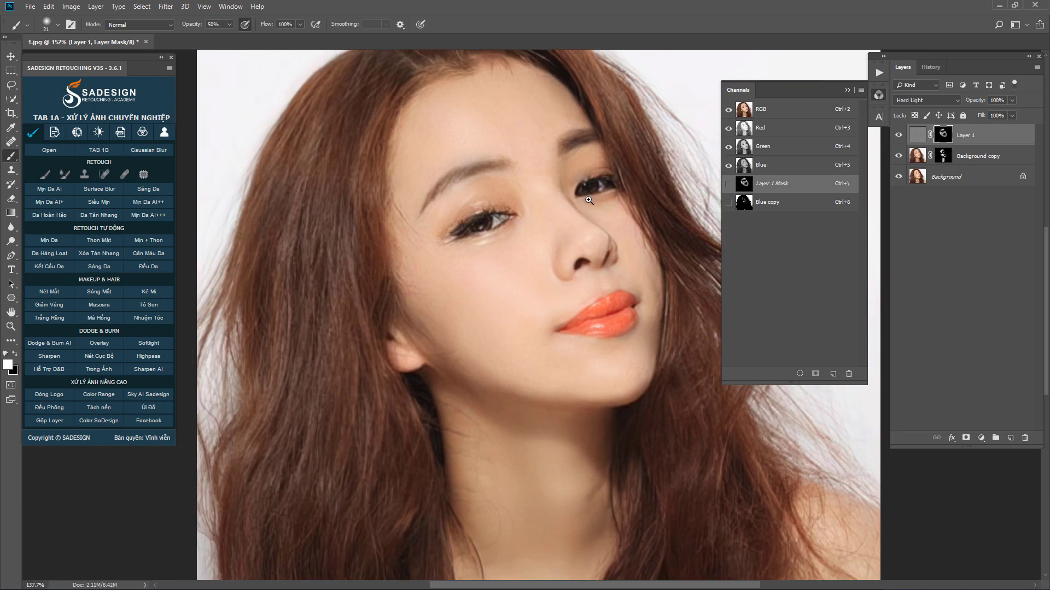
drag(500, 424, 526, 425)
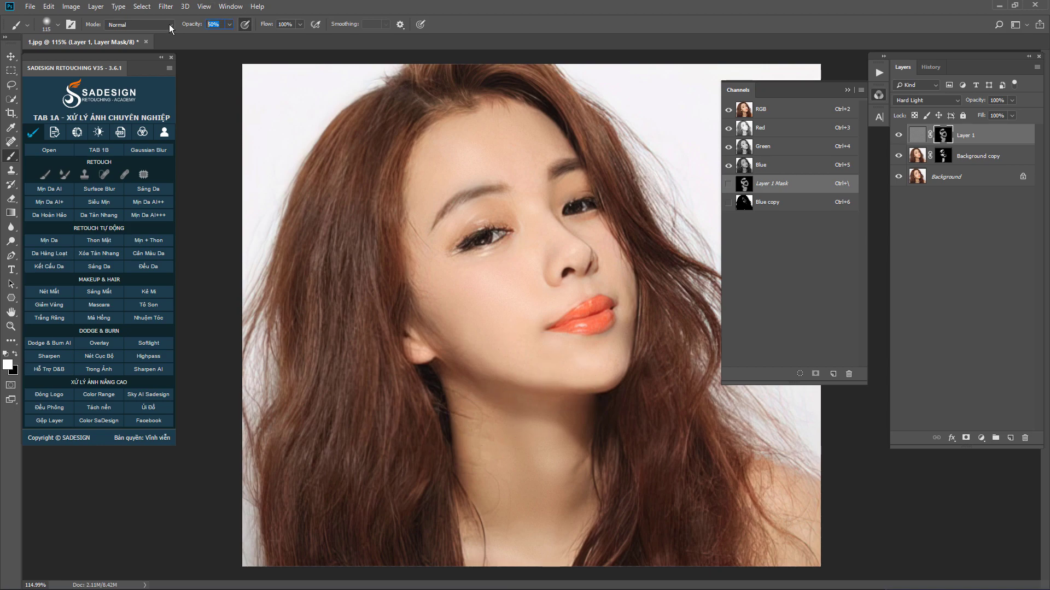
text(88)
key(Return)
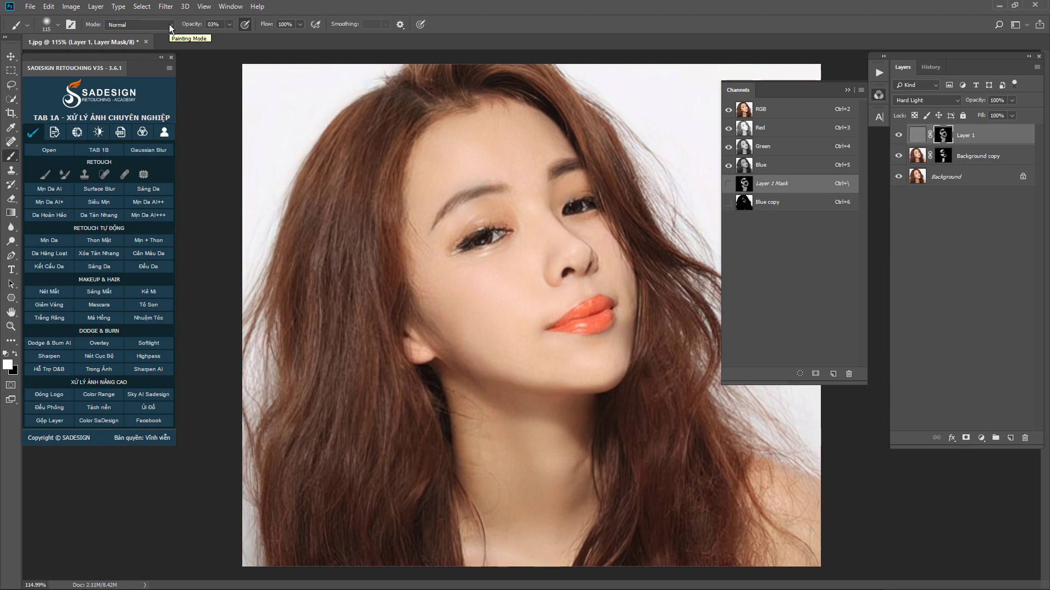
text(30)
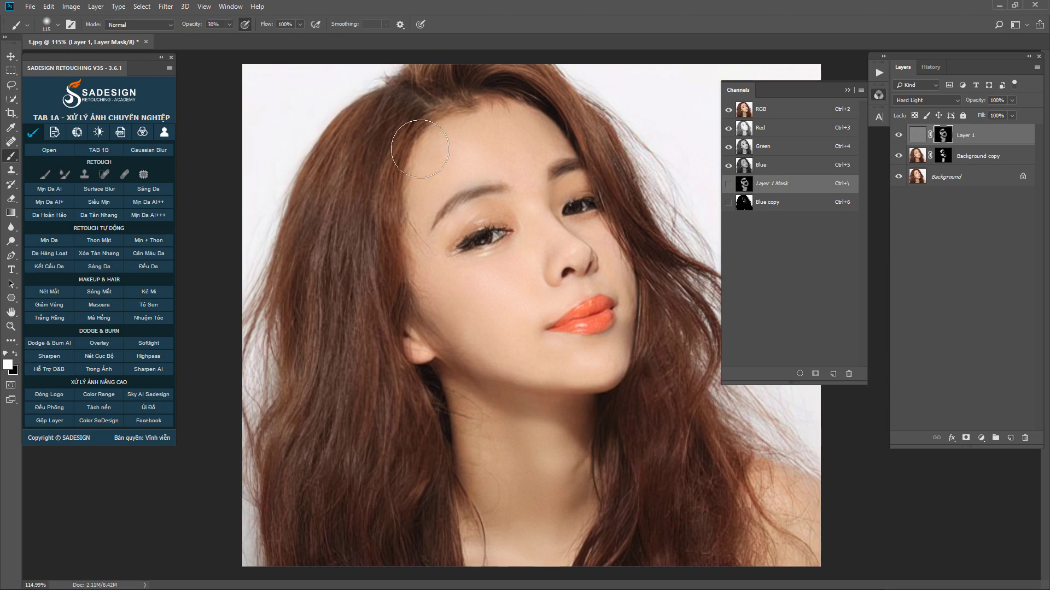
alt+right_click(351, 153)
scroll(517, 261, up, 3)
key(bracketleft)
key(bracketleft)
key(bracketleft)
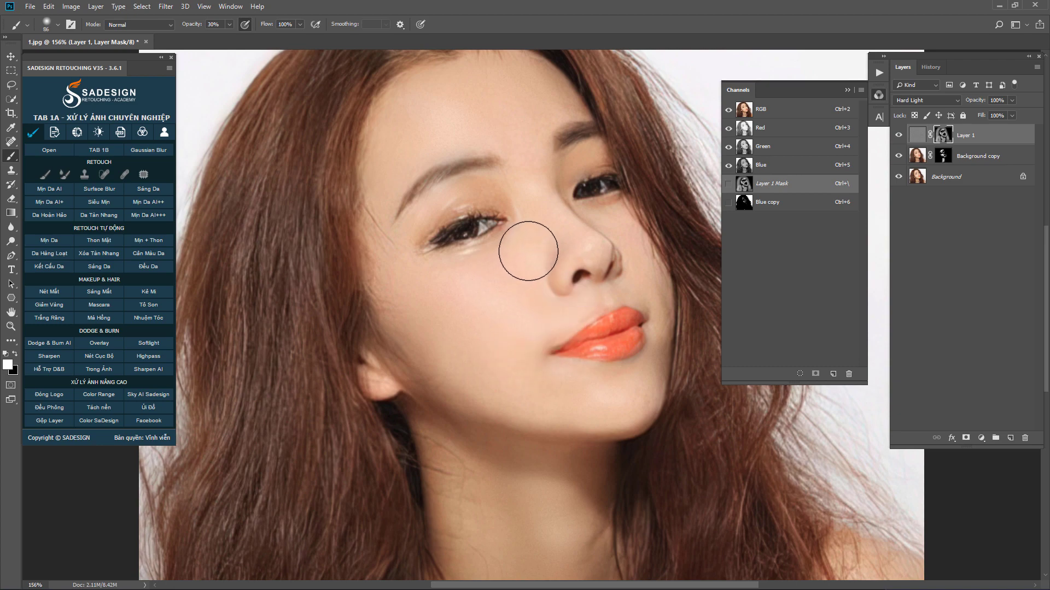
alt+right_click(520, 243)
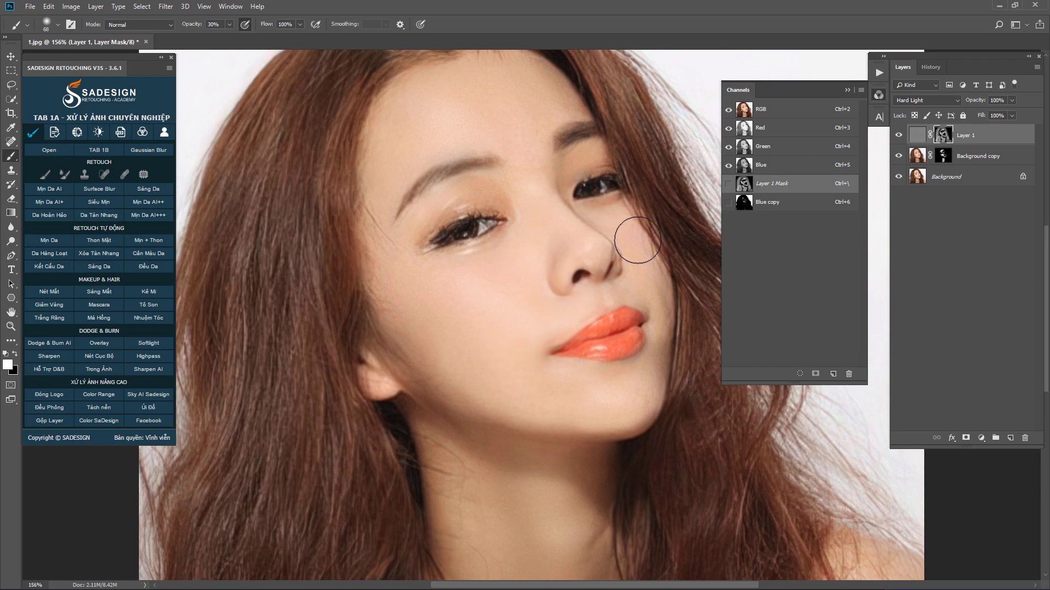
alt+right_click(675, 334)
alt+right_click(629, 414)
Step: Toggle Layer 1 off and on to compare, then select it together with Background copy
click(898, 136)
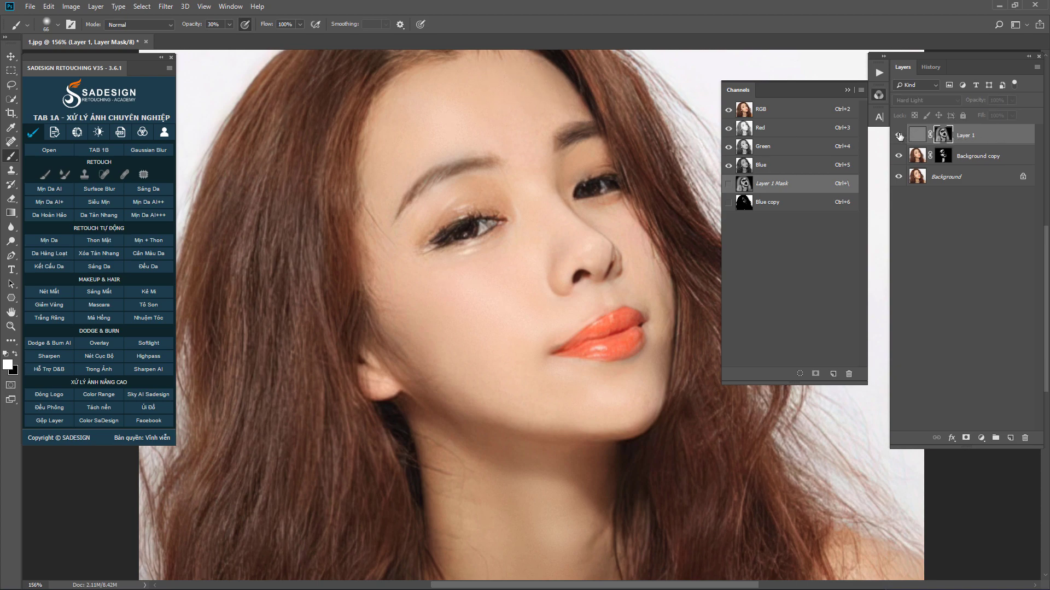
click(899, 135)
click(898, 136)
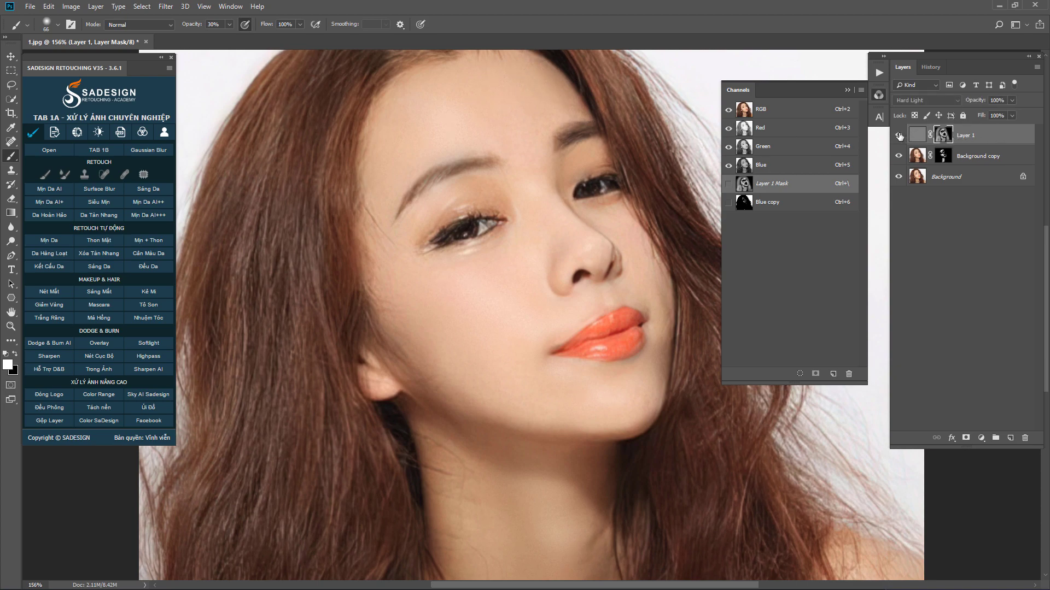
key(ctrl+2)
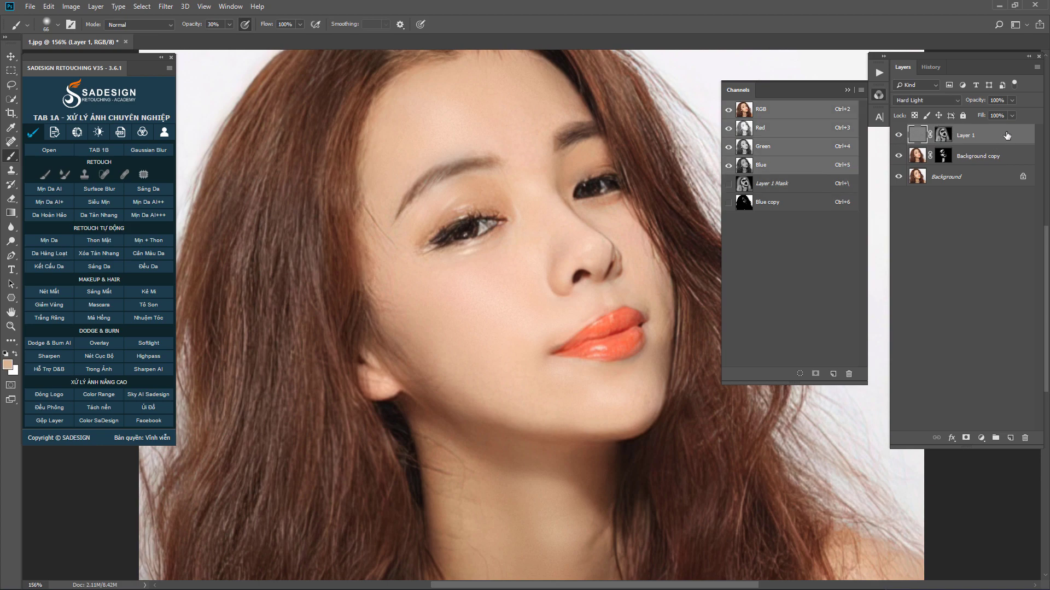
click(987, 158)
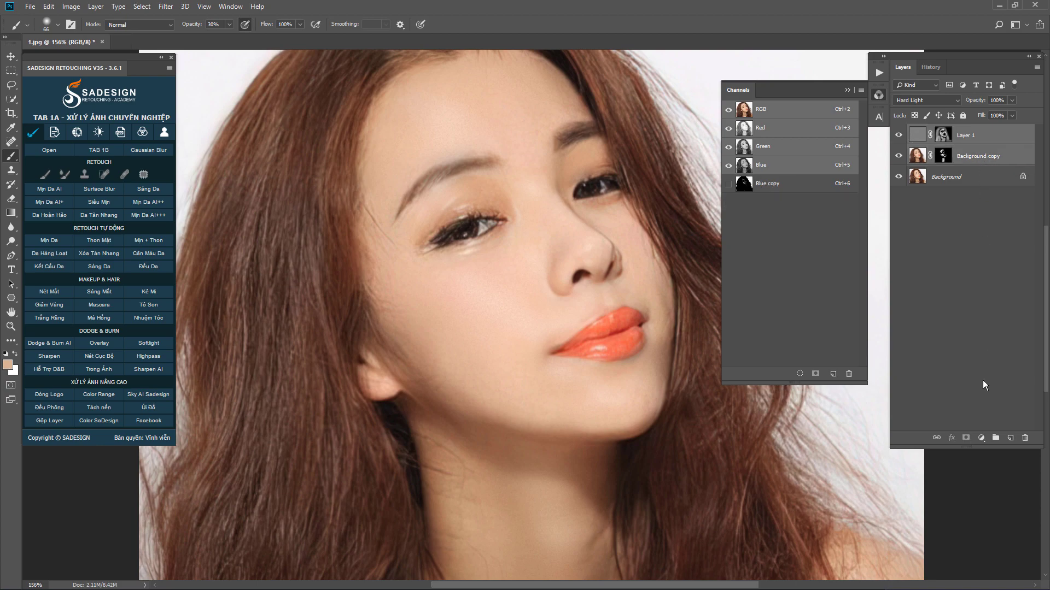
Step: Group Layer 1 and Background copy into Group 1, toggling it to compare against the original
click(999, 439)
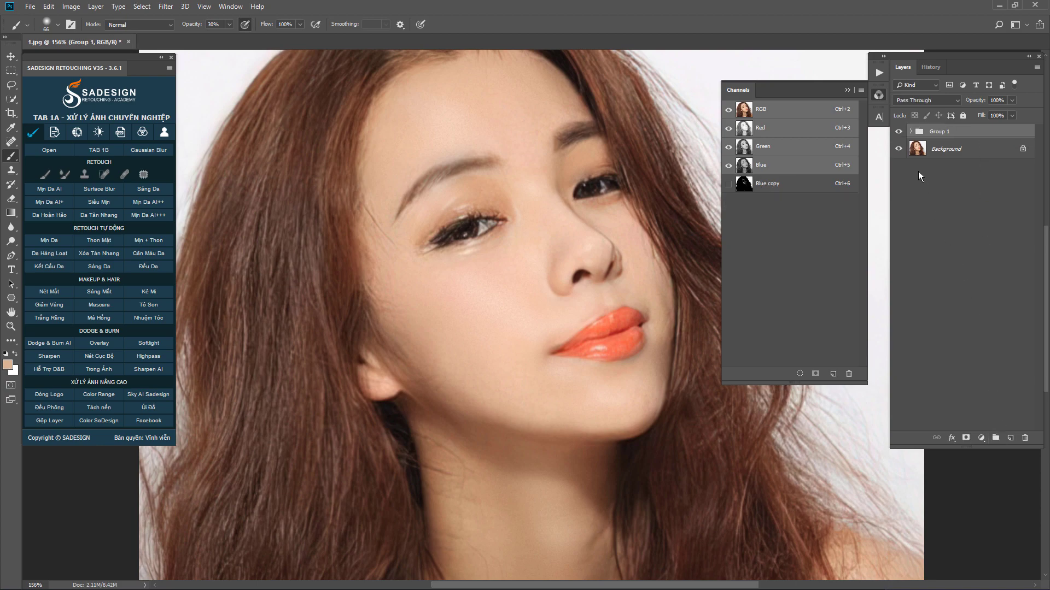
click(899, 131)
click(899, 131)
click(899, 132)
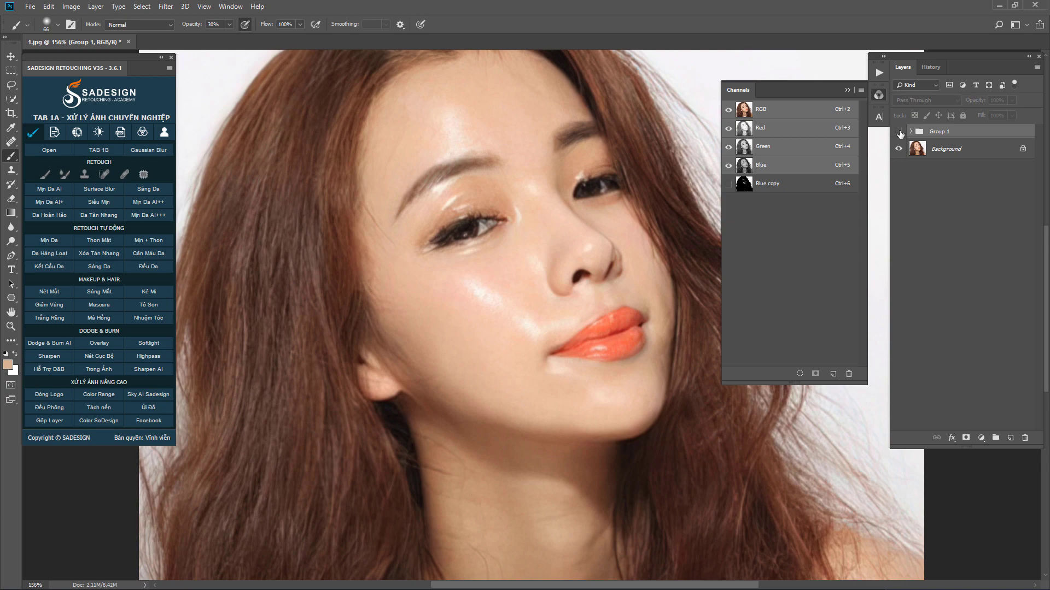
click(898, 132)
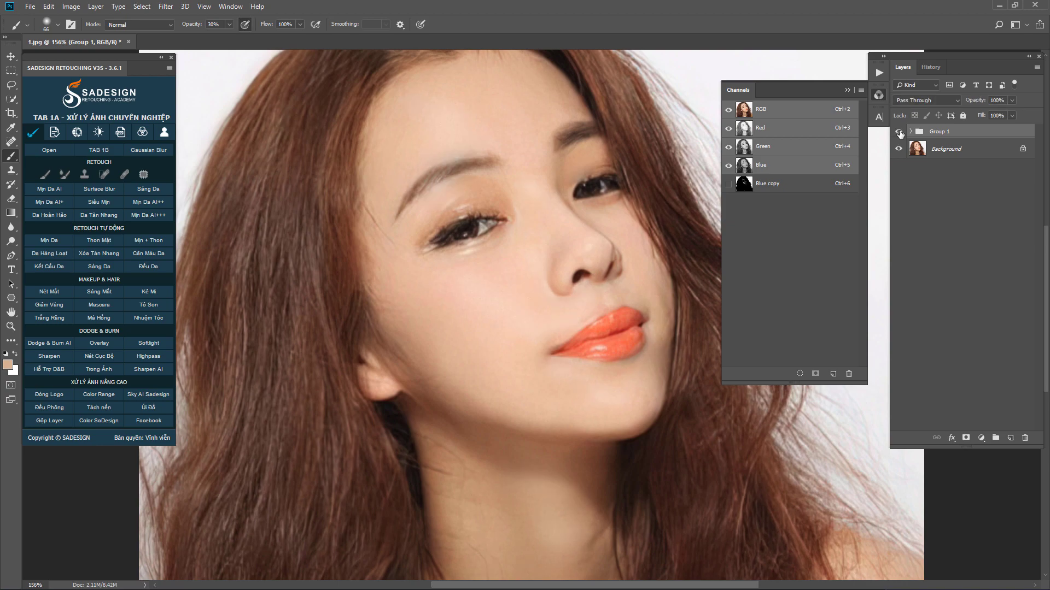
click(899, 132)
click(899, 132)
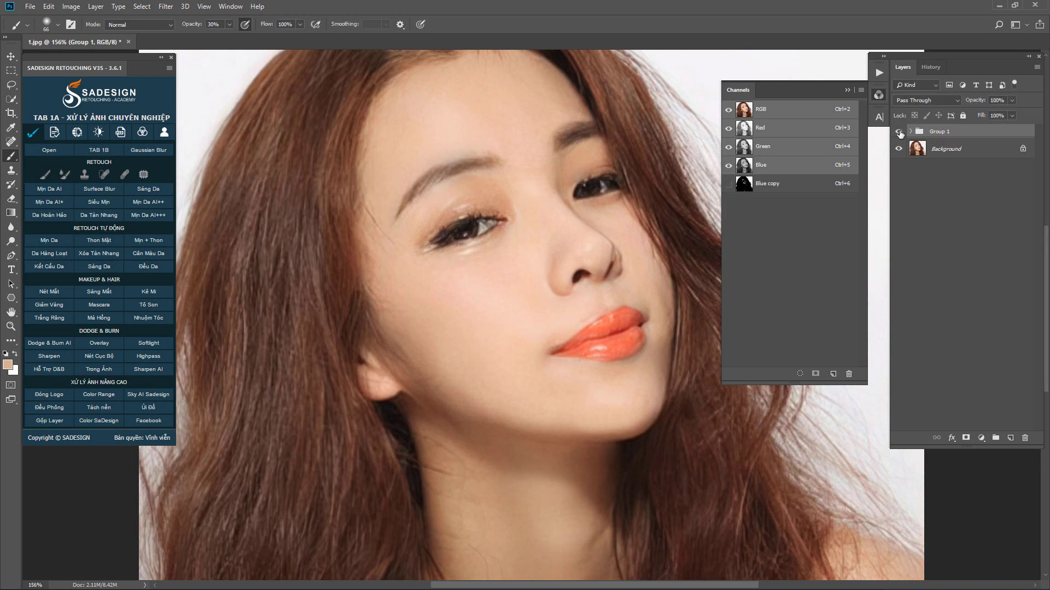